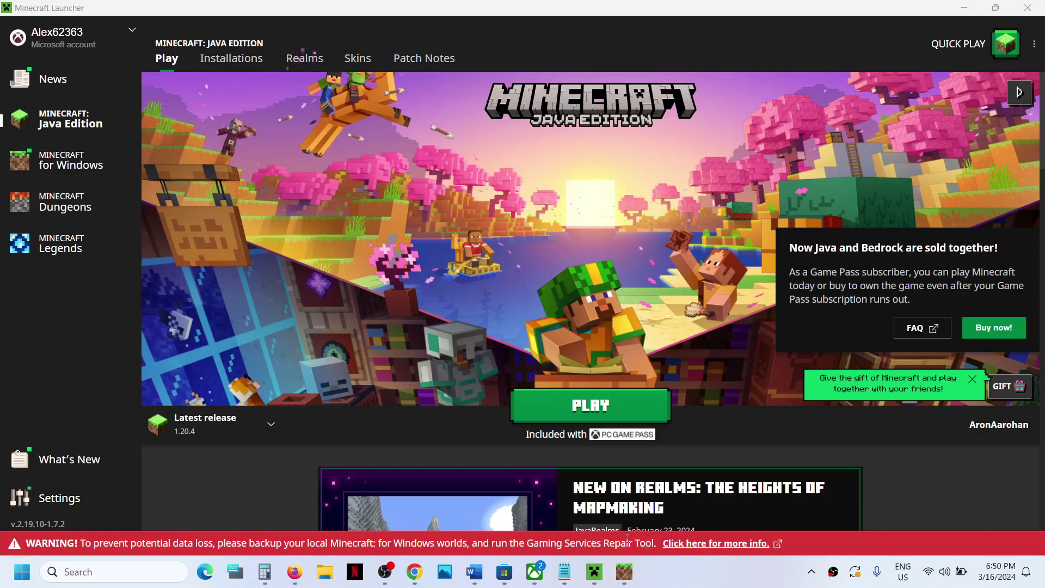
- Open the more-information page of the data loss warning and highlight the Minecraft PC notice about the update and repair tool recommendation
click(715, 544)
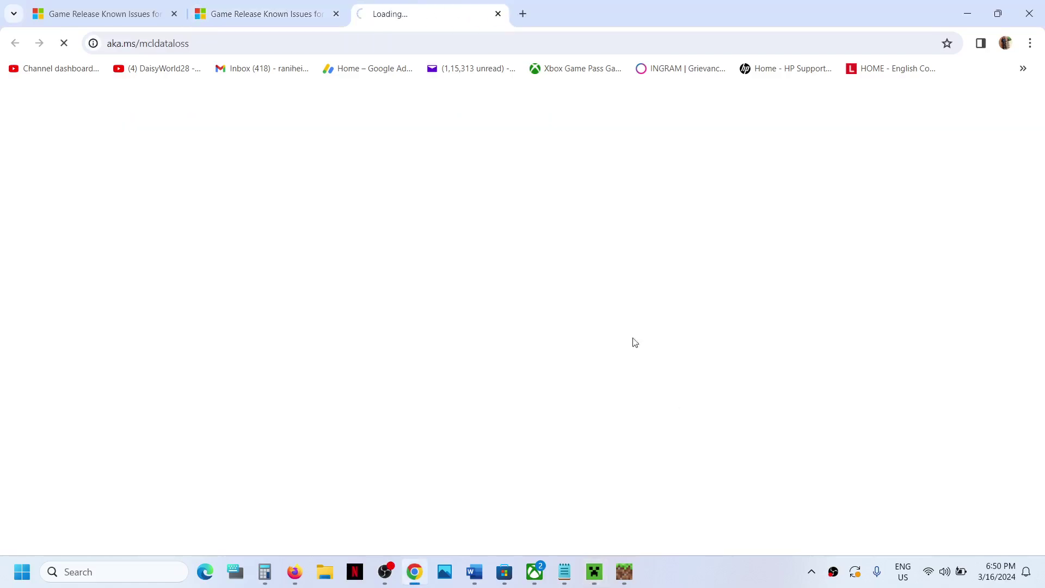
scroll(207, 381, down, 7)
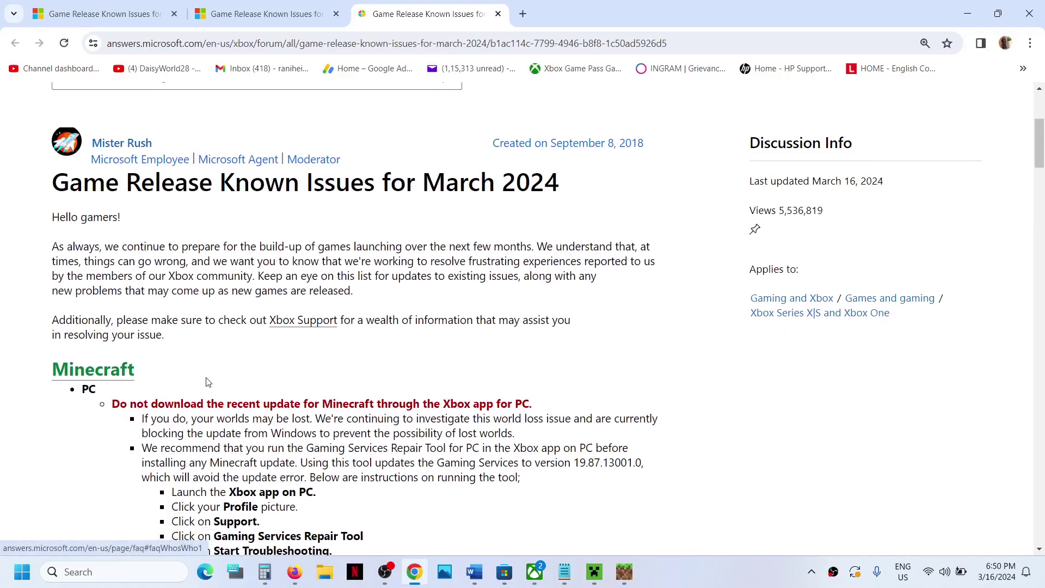
scroll(80, 231, down, 1)
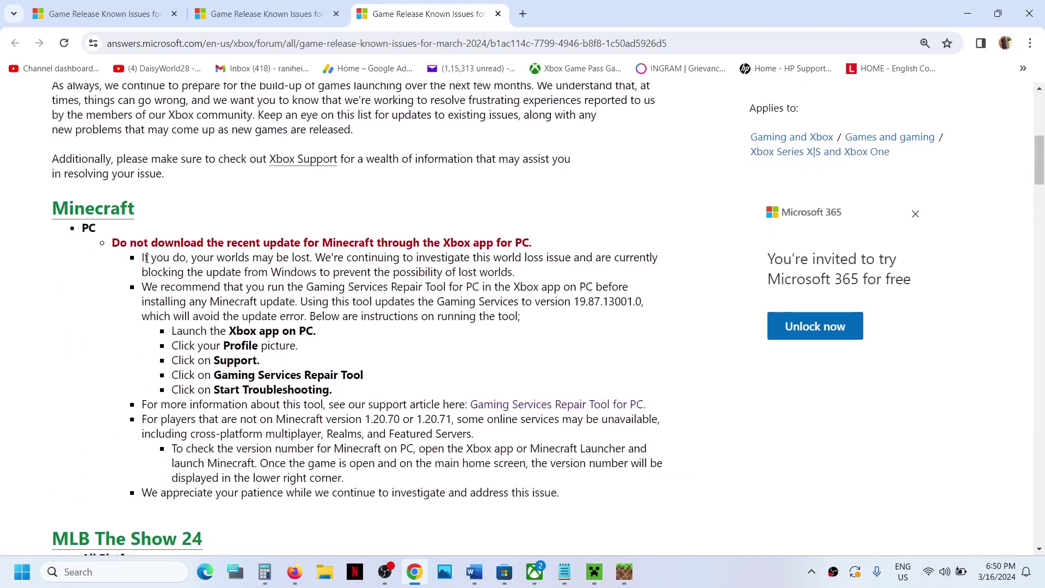
drag(115, 244, 280, 321)
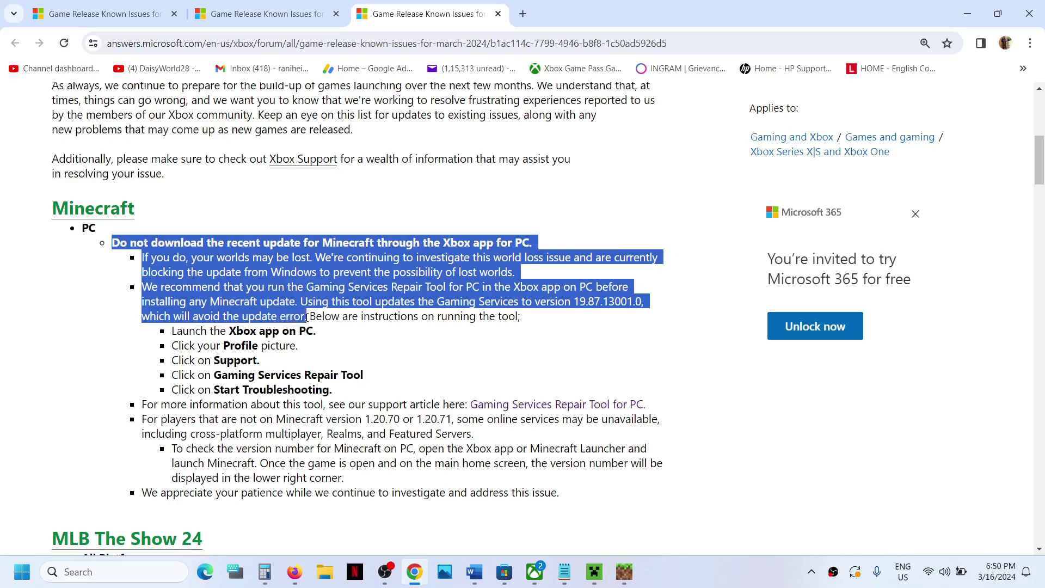
- Switch to the Xbox app and look up "xbox" in Windows search
click(531, 575)
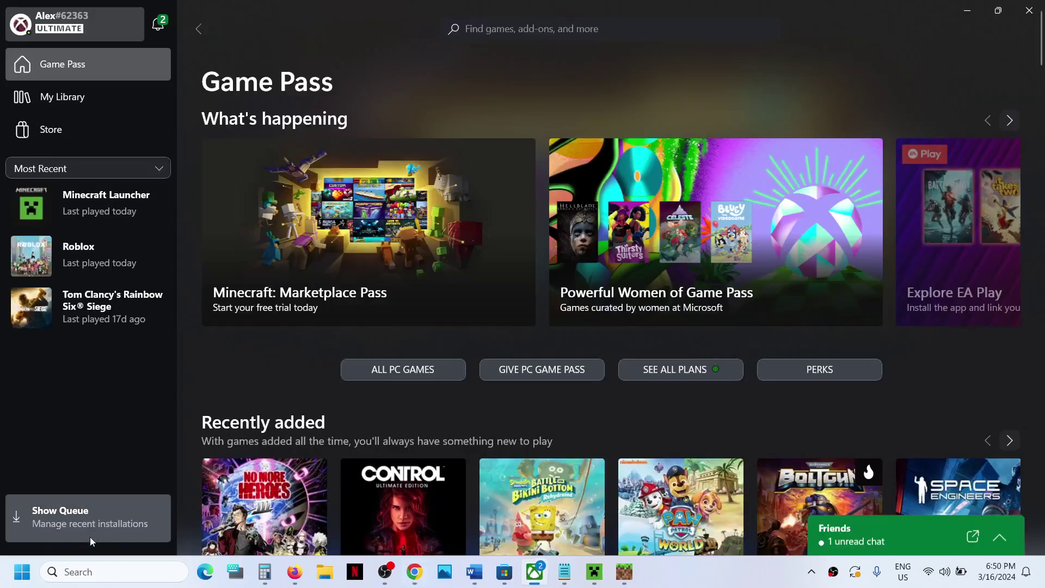
click(81, 570)
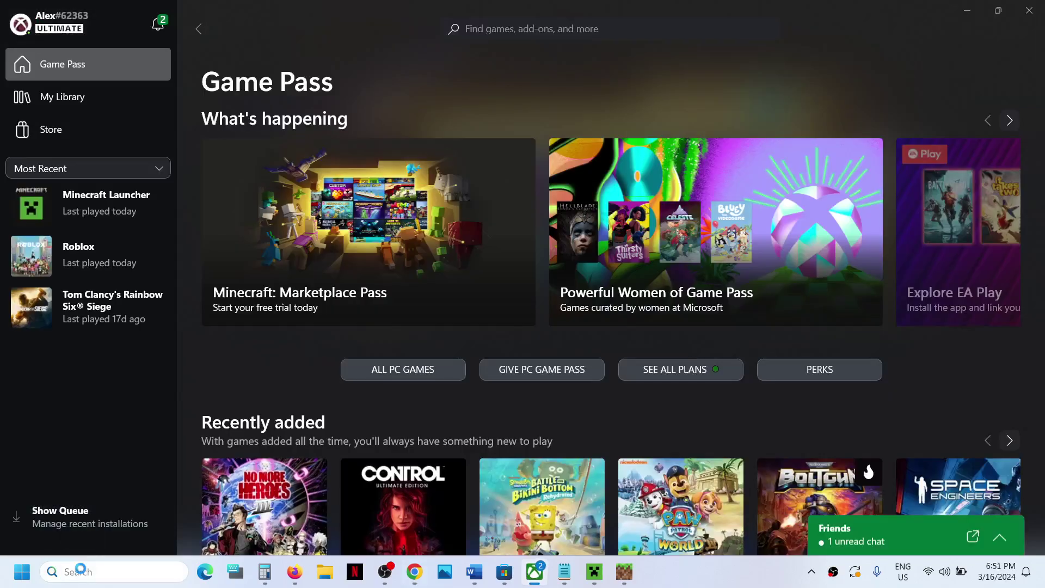
text(box)
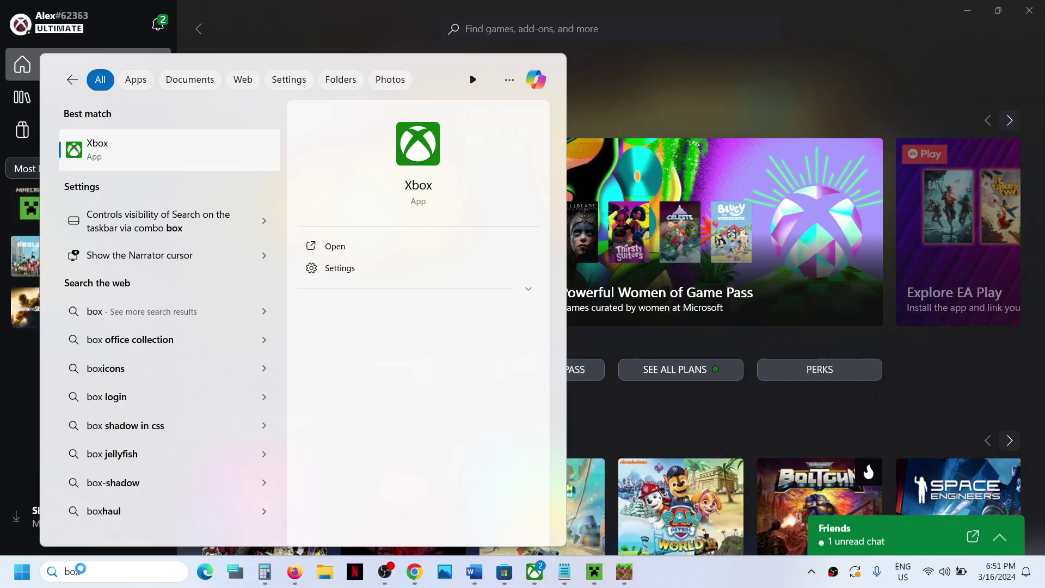
text(x)
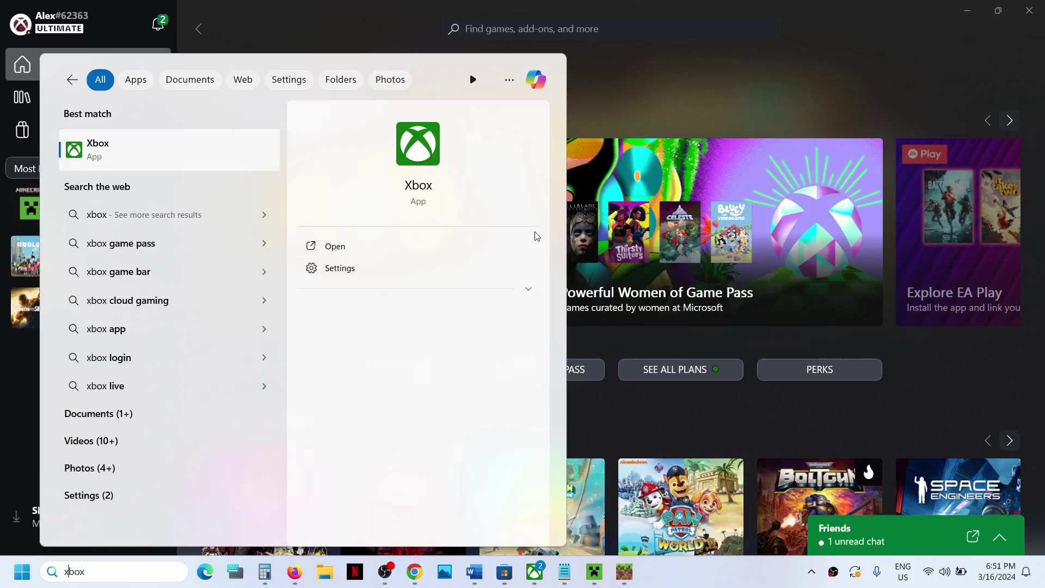
click(438, 38)
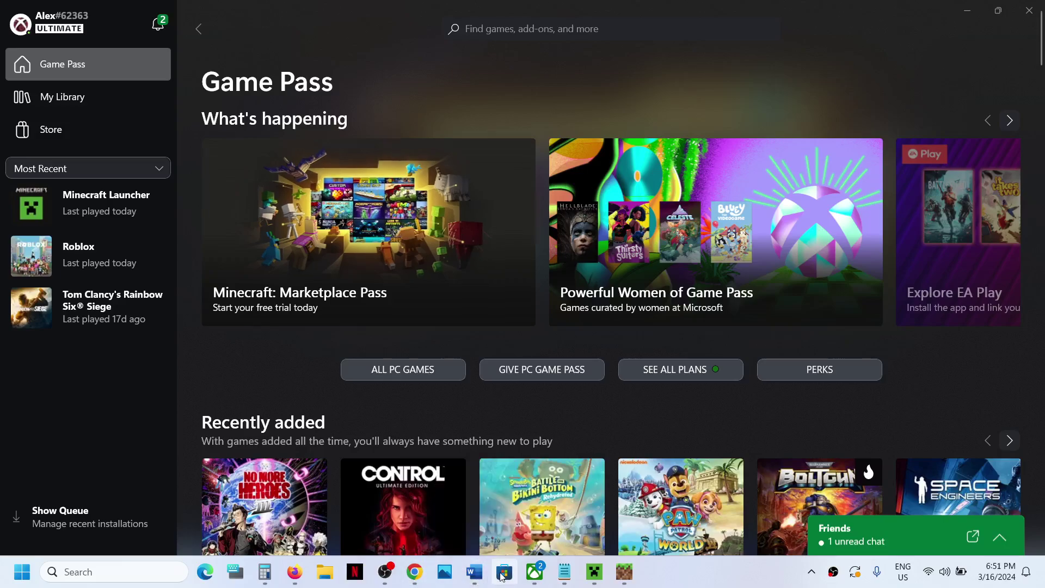
- Switch to Microsoft Store, search for "xbox" and open the Xbox app's page
click(502, 576)
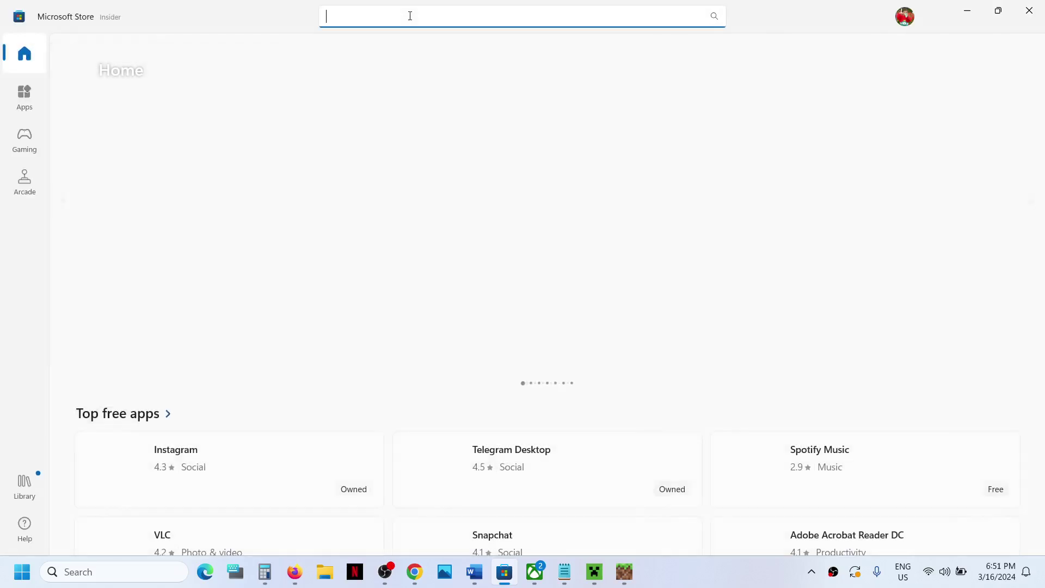
text(xbox)
click(376, 223)
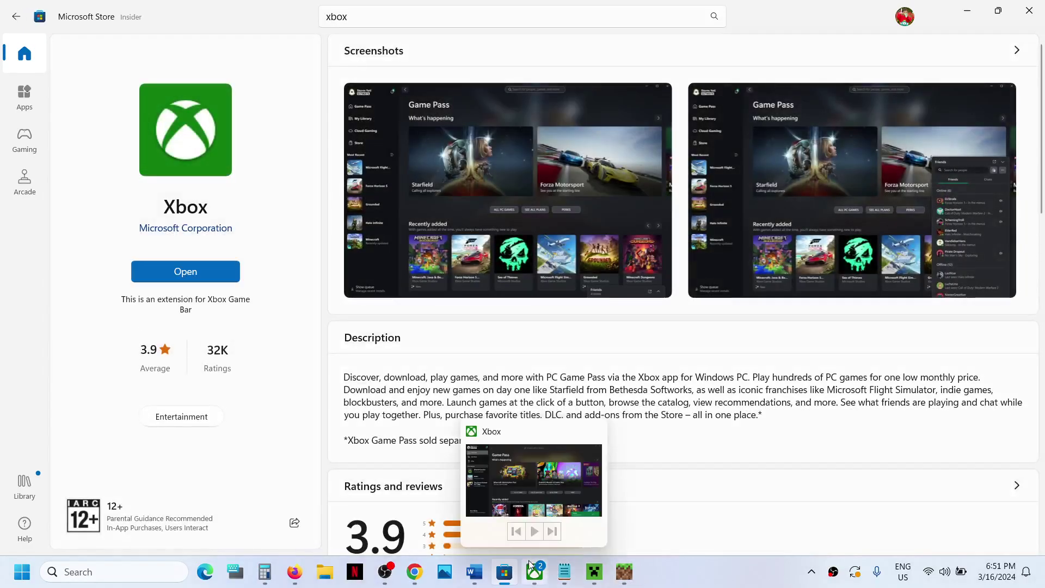
- Switch to the Xbox app and open Xbox Support from the profile options
click(532, 576)
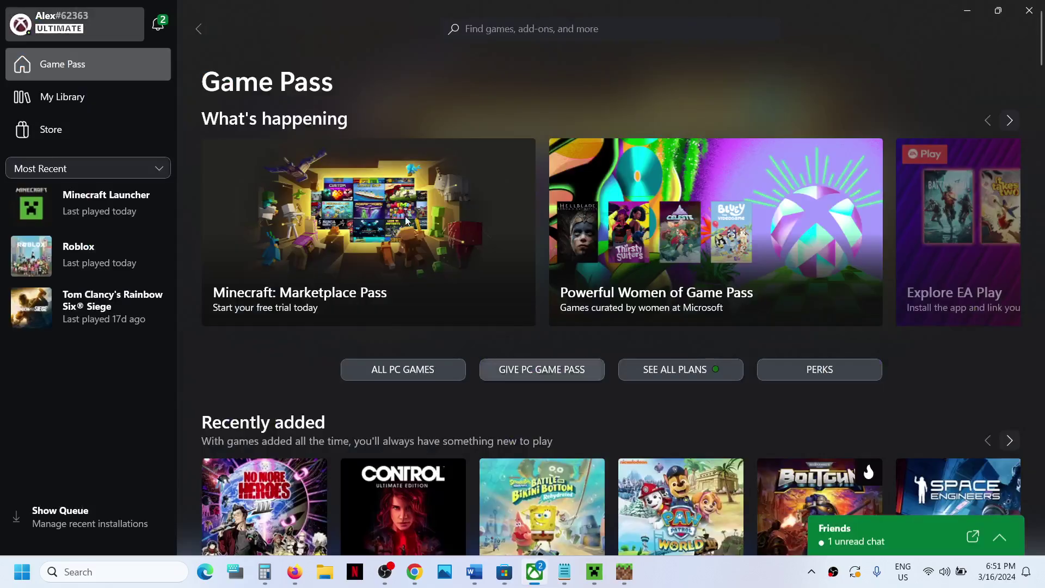
click(72, 28)
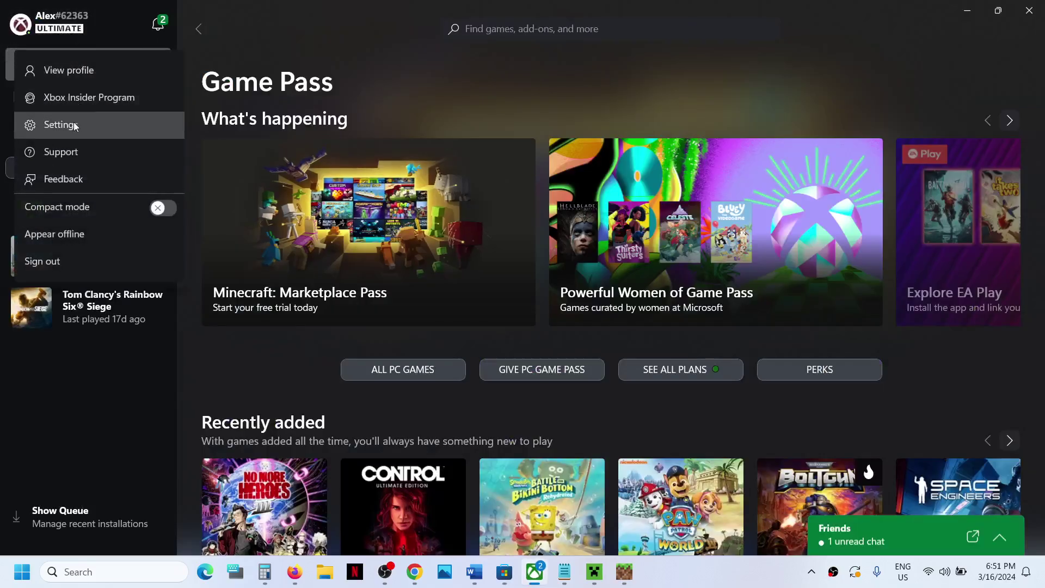
click(66, 154)
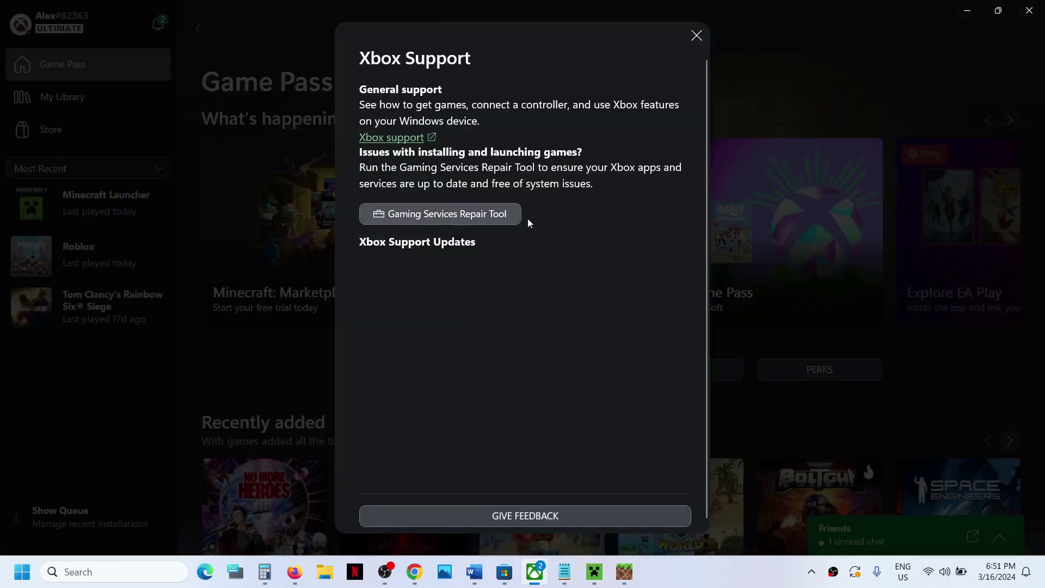
- Switch to Minecraft and export the State of Turelwihar world to the Desktop as a backup under its own name
click(624, 572)
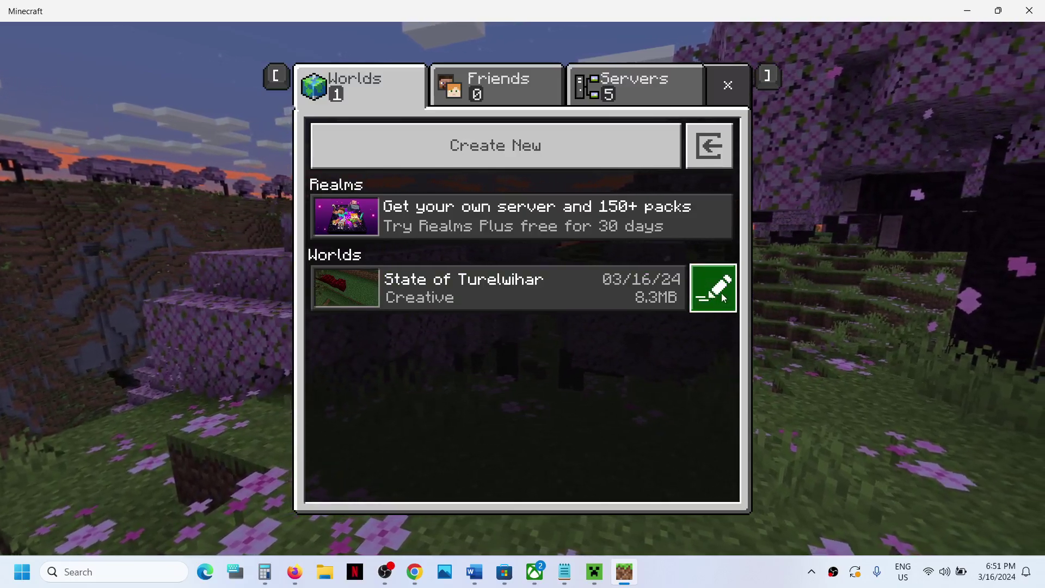
click(721, 293)
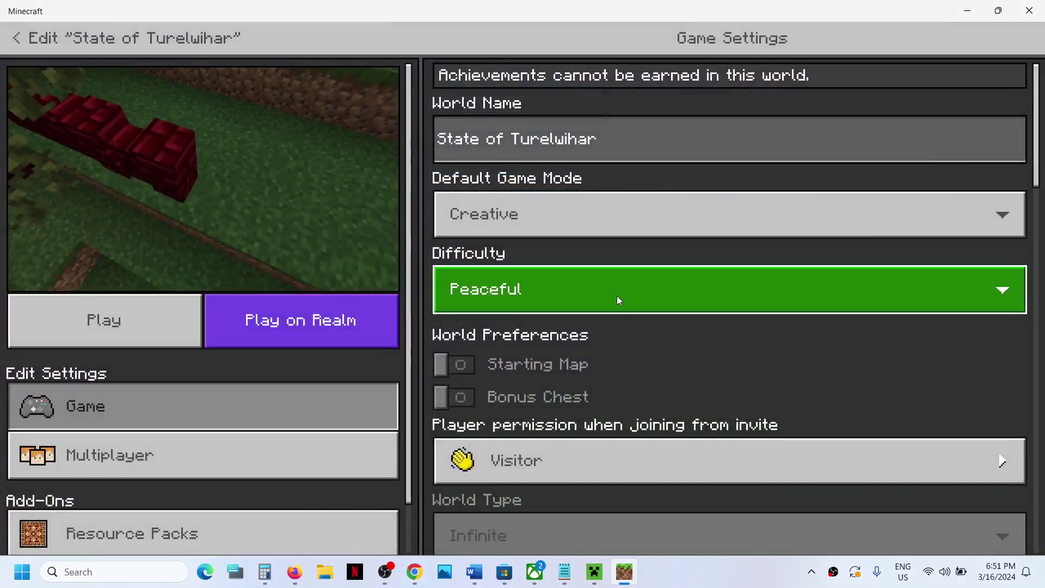
scroll(616, 295, down, 15)
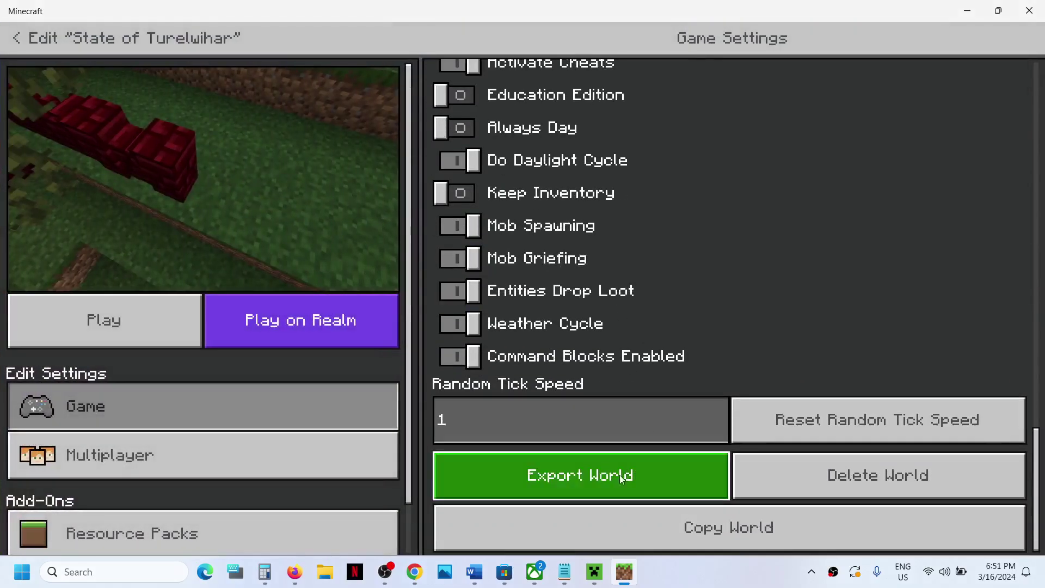
click(607, 483)
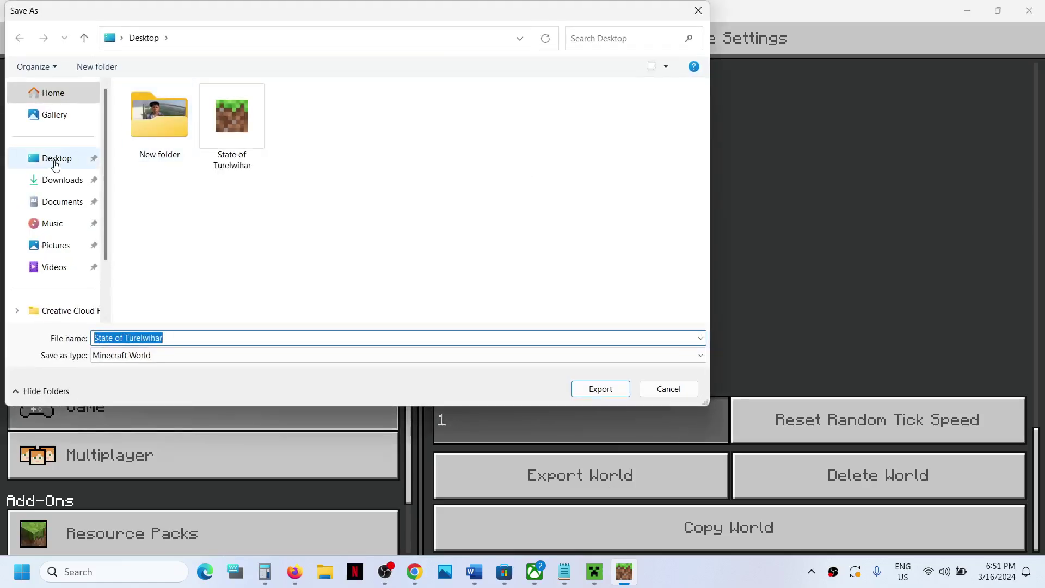
click(599, 387)
click(554, 286)
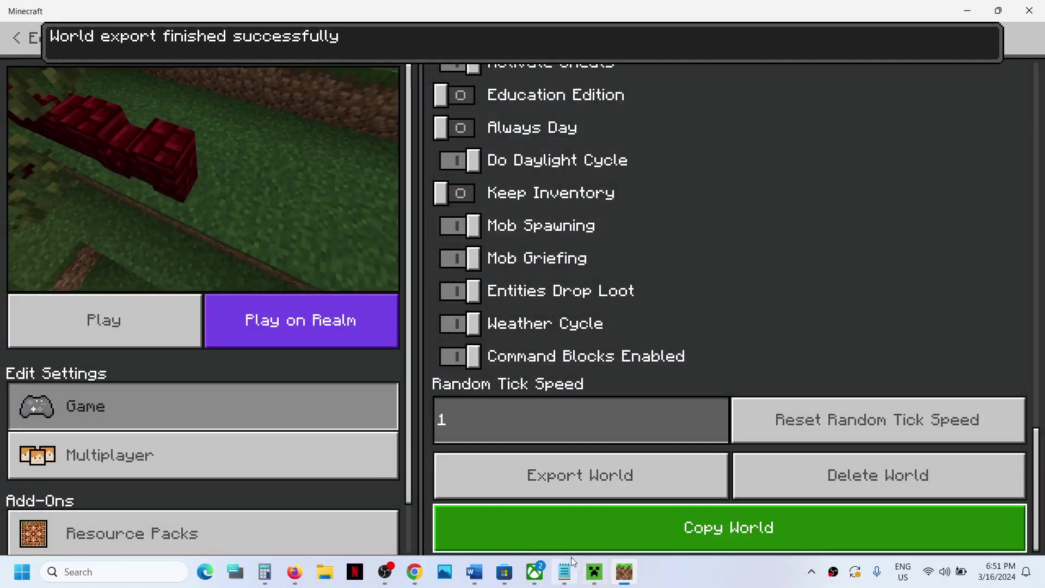
- Leave the world's settings and import the State of Turelwihar backup file from the Desktop into Minecraft
click(537, 582)
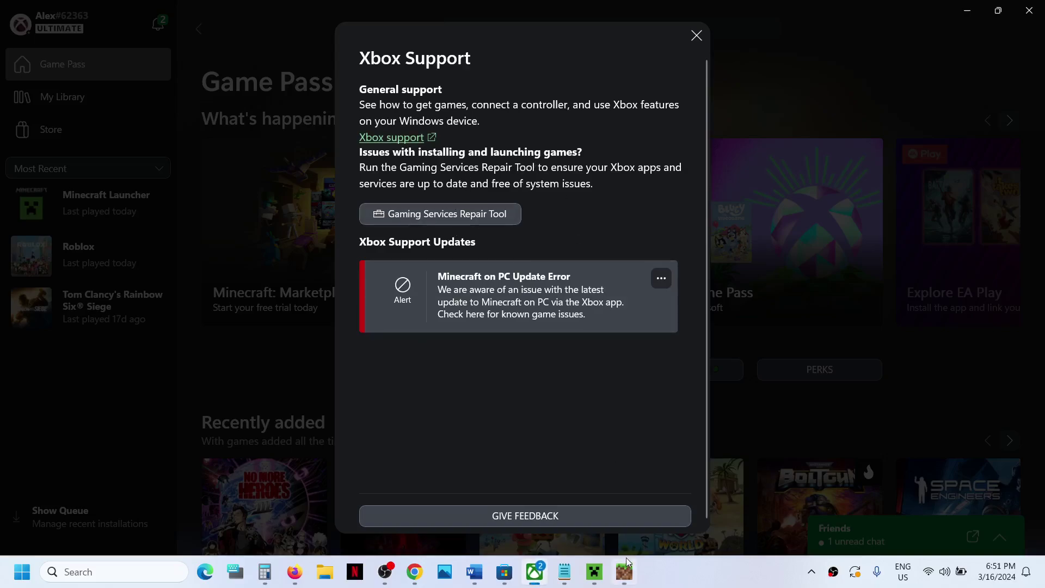
click(624, 580)
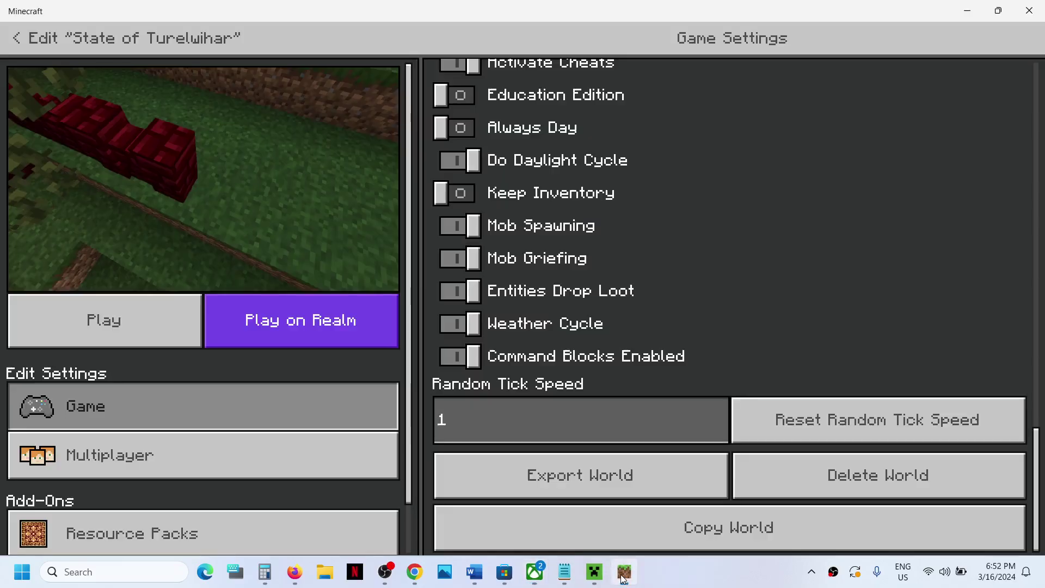
click(17, 41)
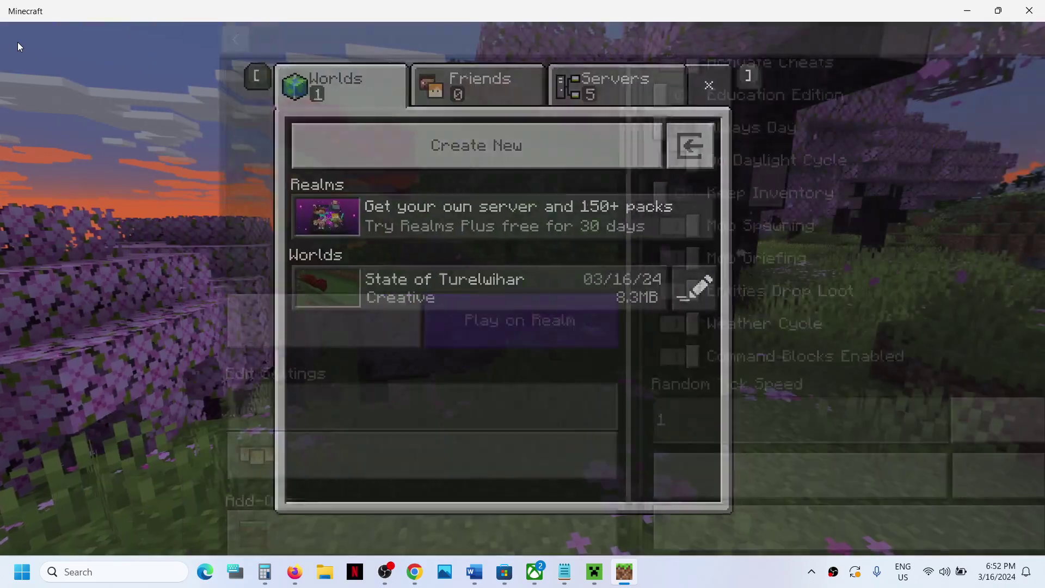
click(699, 139)
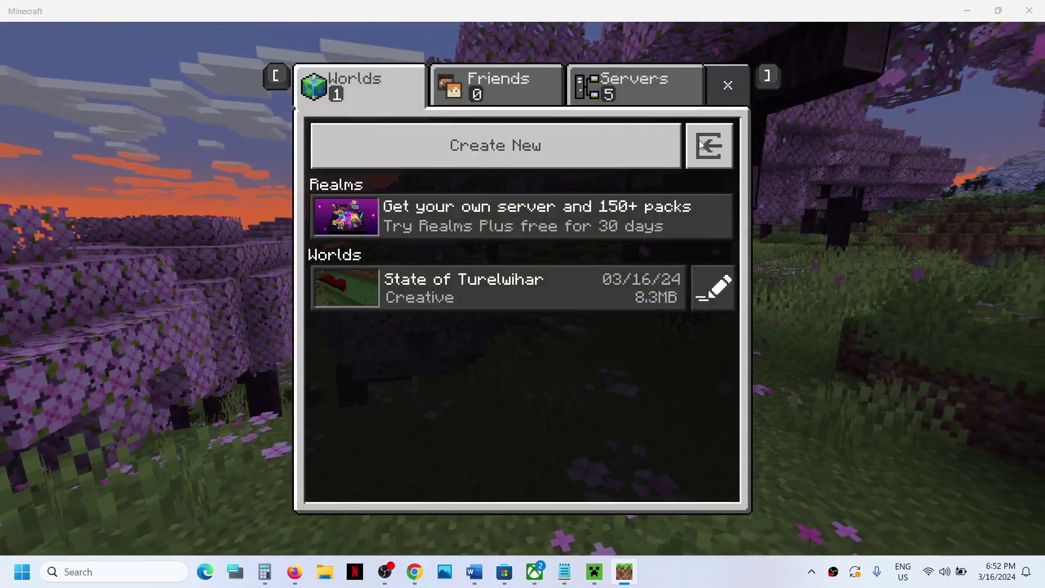
click(698, 11)
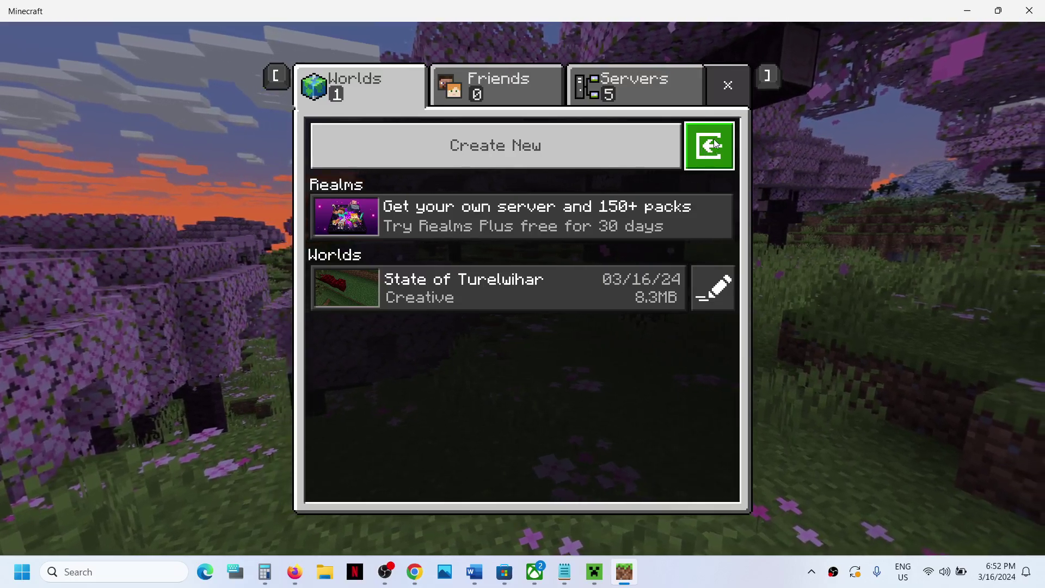
click(708, 149)
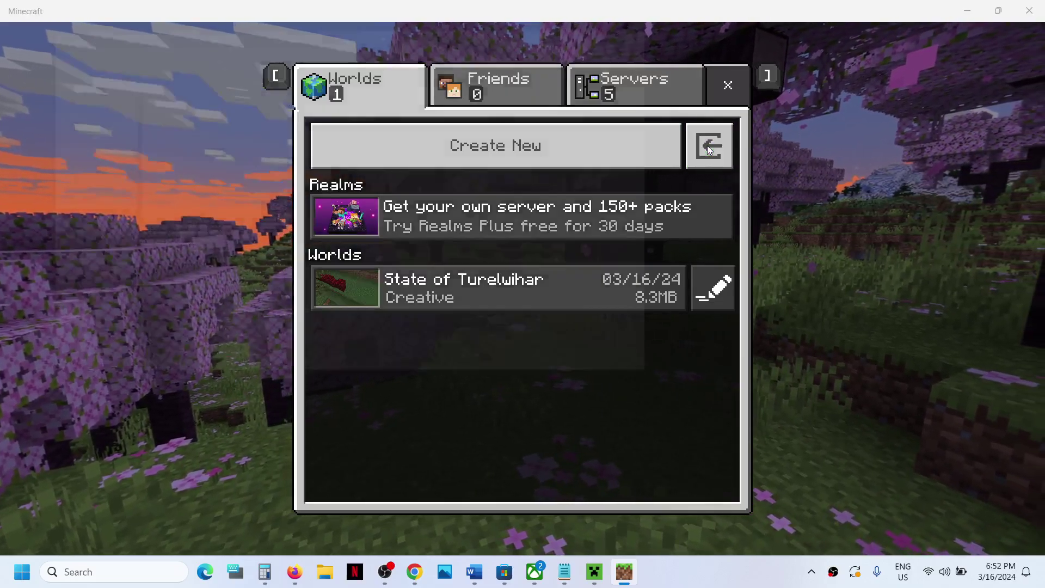
click(234, 136)
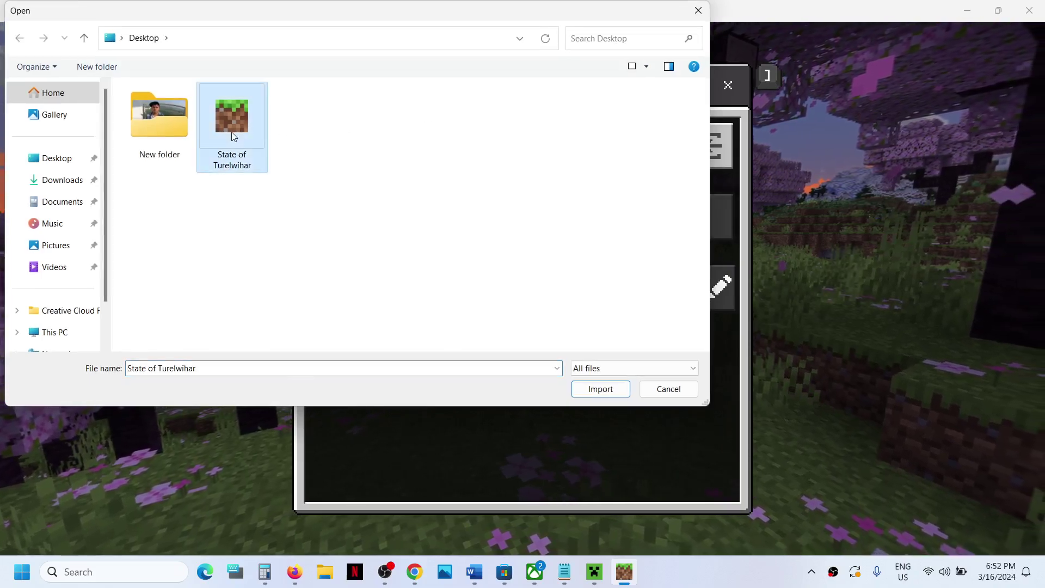
click(600, 389)
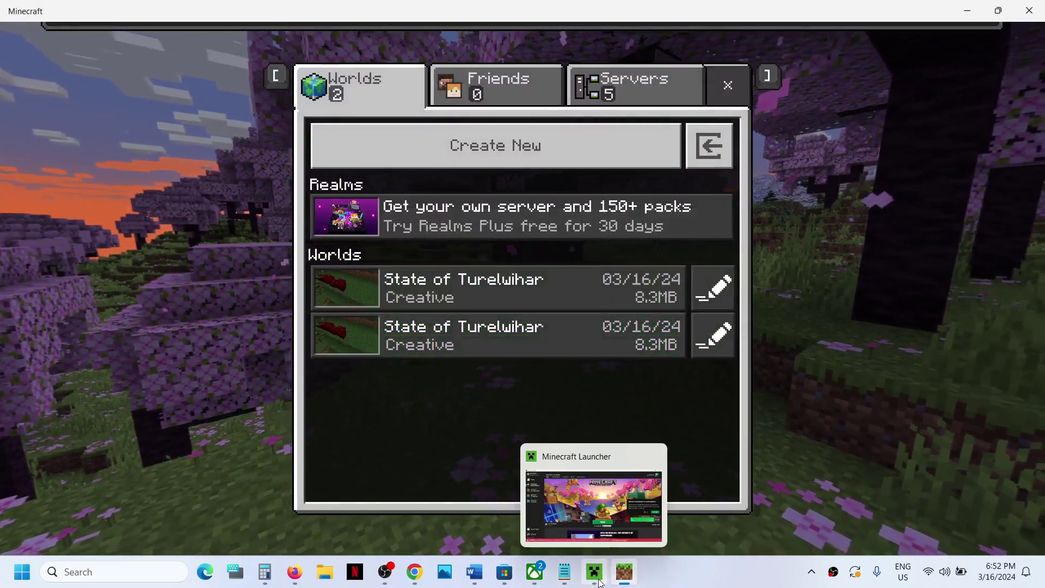
- Switch to the Xbox app, run the Gaming Services Repair Tool and close it when the repair completes
click(537, 580)
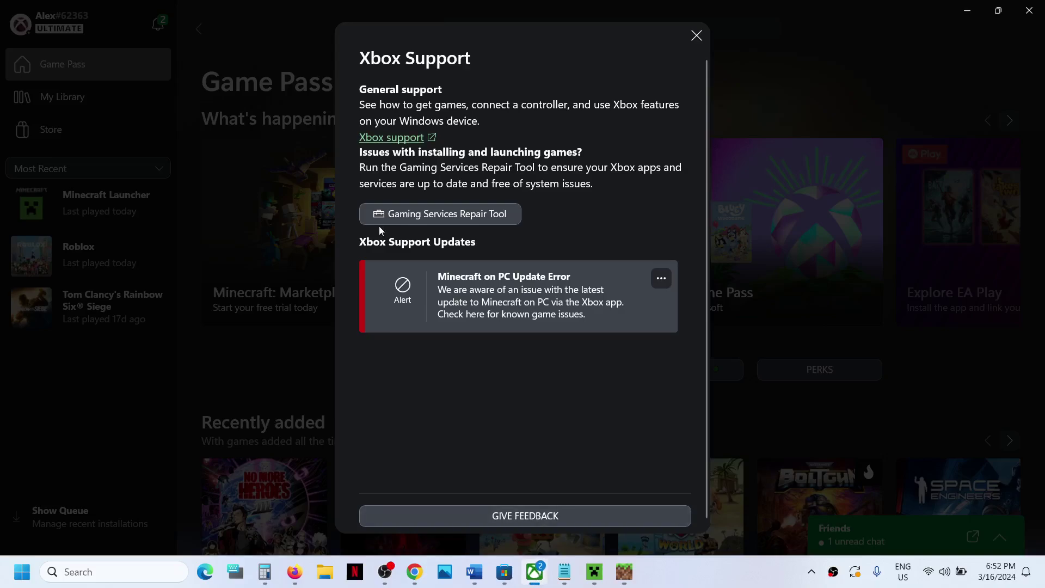
click(477, 214)
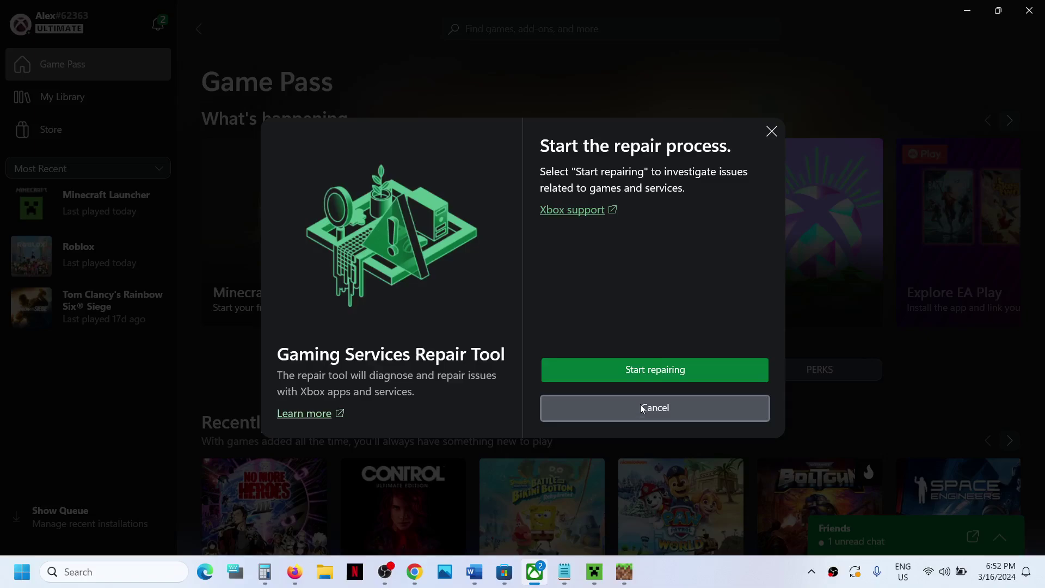
click(658, 374)
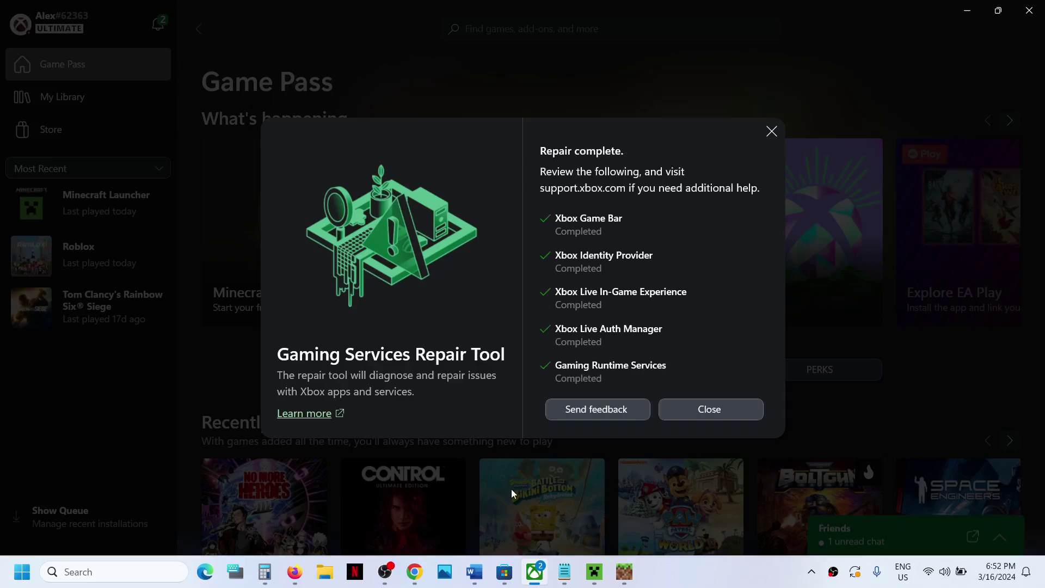
click(707, 408)
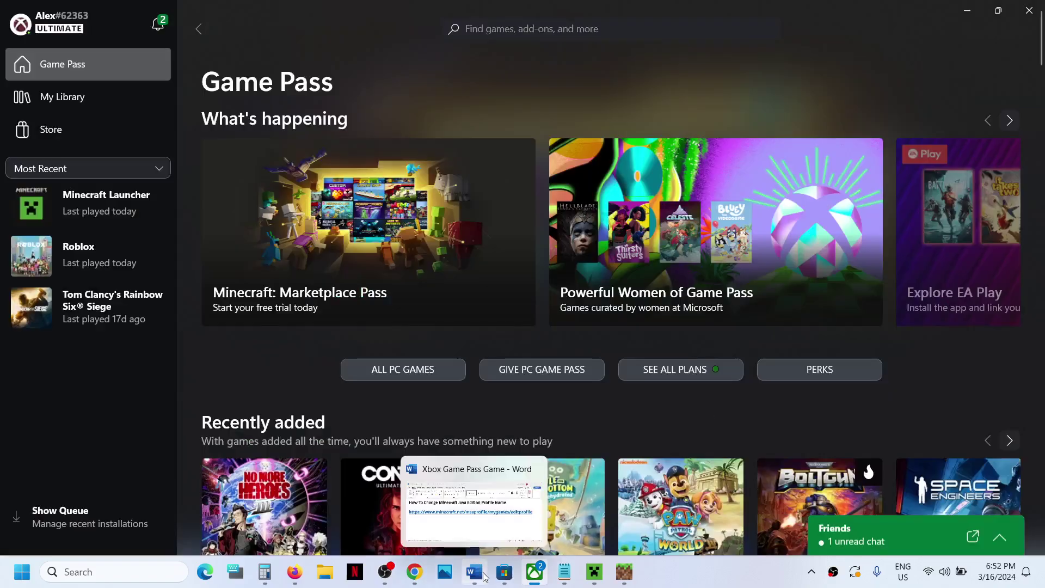
- In Chrome, search for "Gaming Services Repair Tool" in a new tab and expand the Xbox Support article's Xbox app for PC version section
click(412, 580)
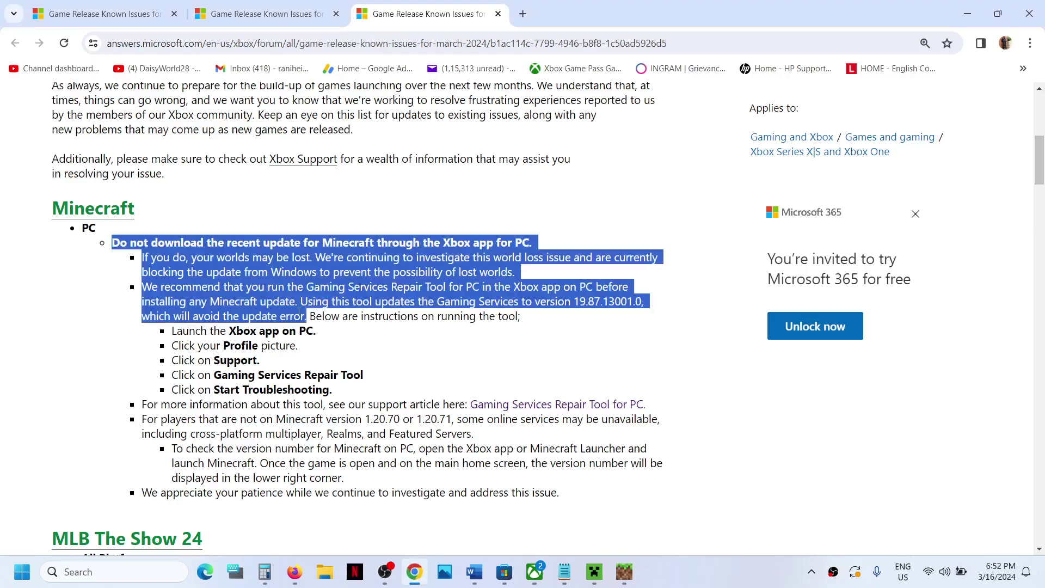
drag(211, 362, 223, 379)
click(373, 375)
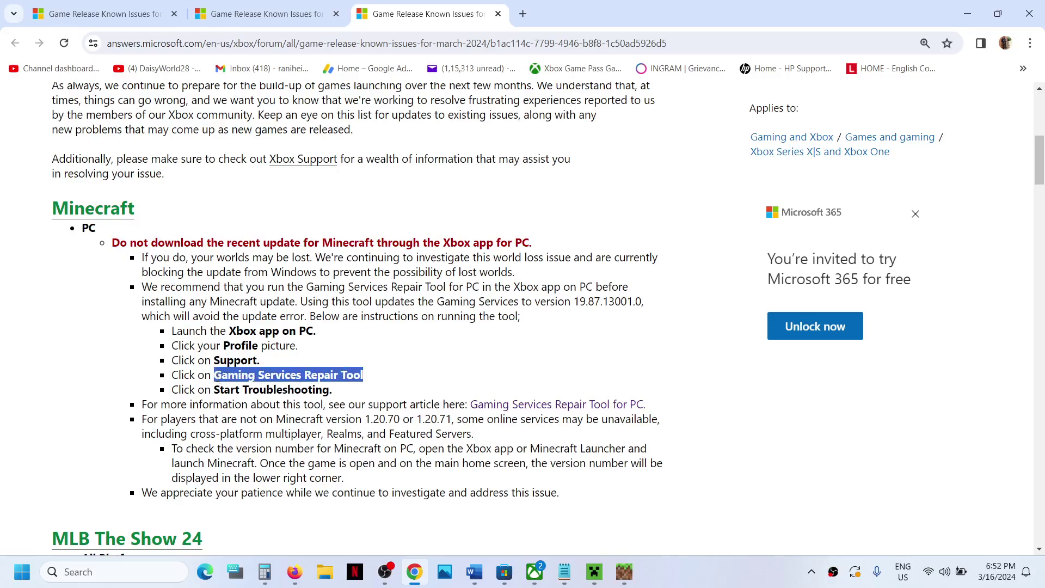
click(524, 15)
text(Gaming Services Repair Tool)
key(Return)
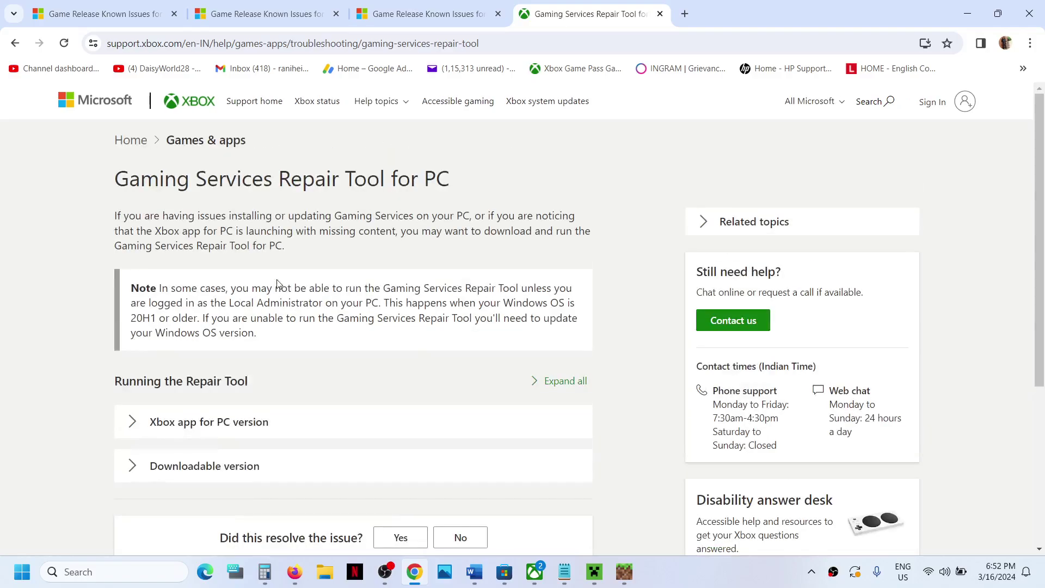
scroll(278, 283, down, 3)
click(174, 300)
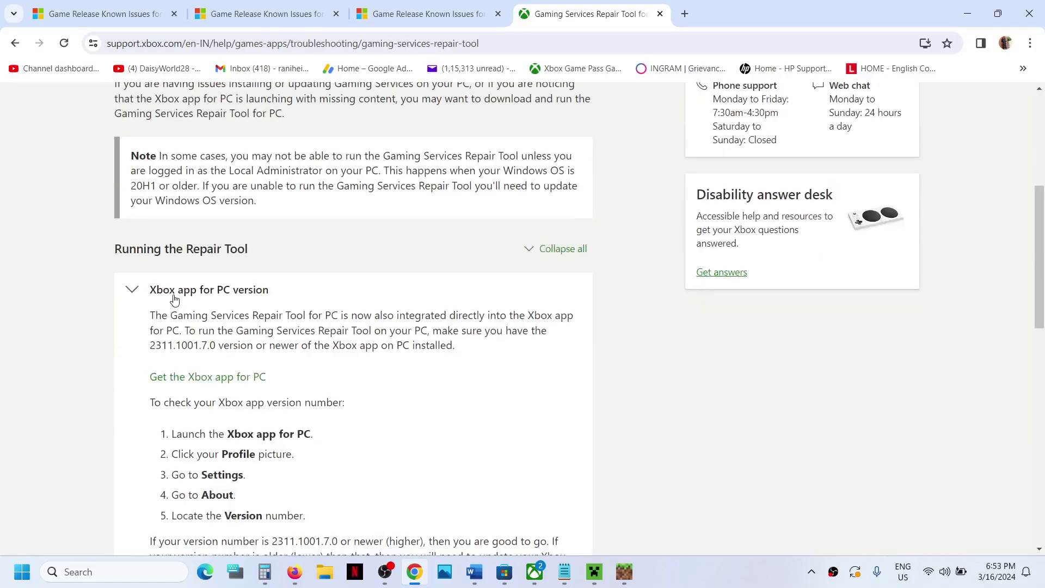
- Download the Gaming Services Repair Tool from the article's Downloadable version section, run it and answer y to whether it fixed the issue
click(166, 296)
click(201, 334)
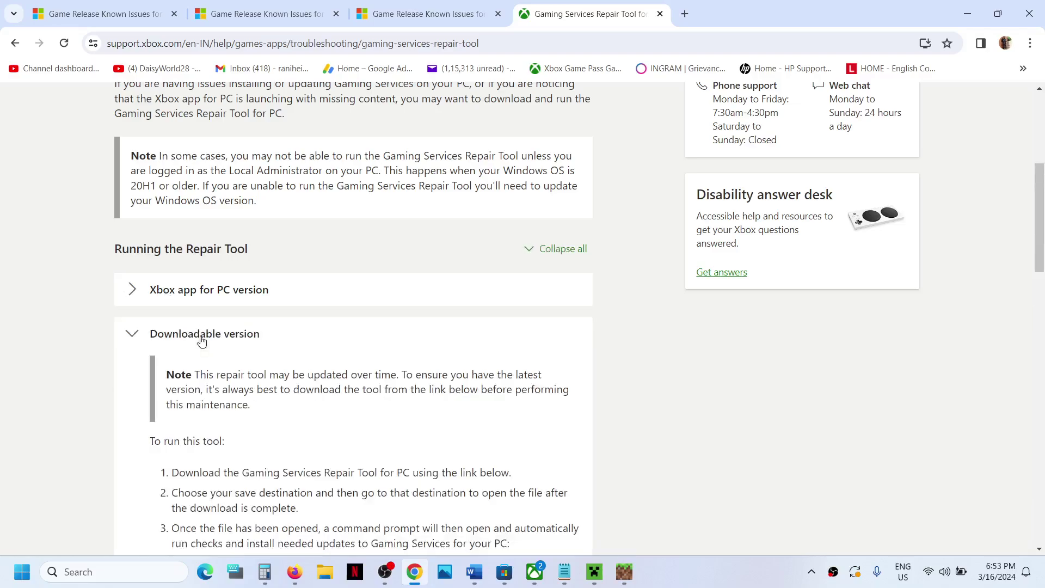
scroll(253, 378, down, 10)
scroll(253, 378, down, 1)
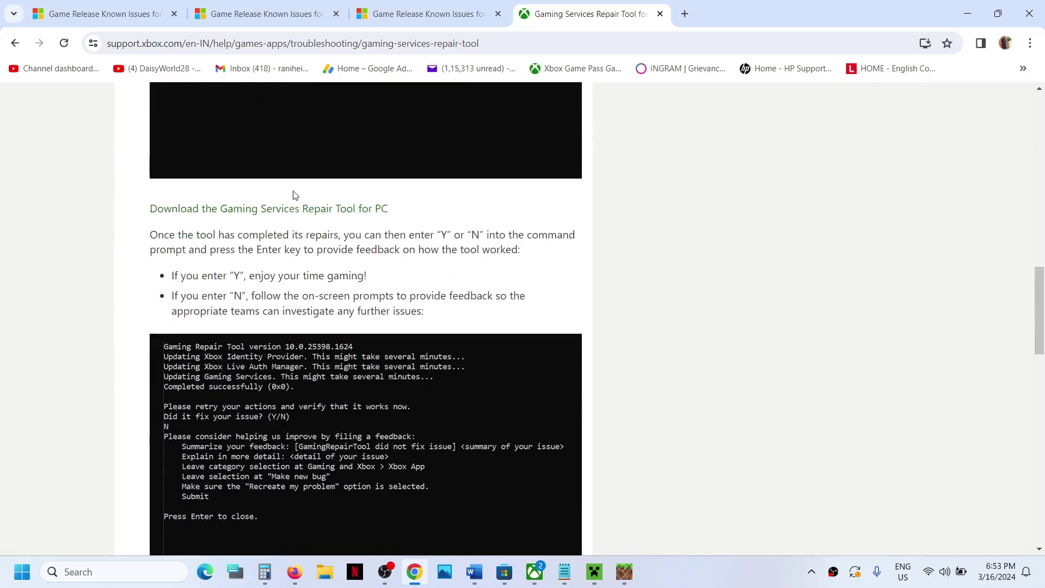
click(281, 207)
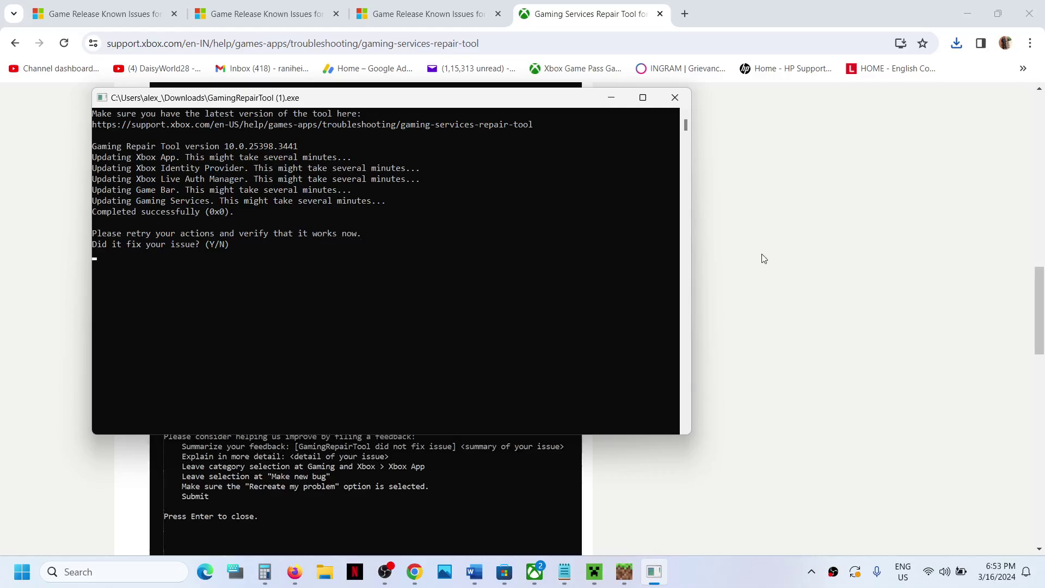
text(y)
key(Return)
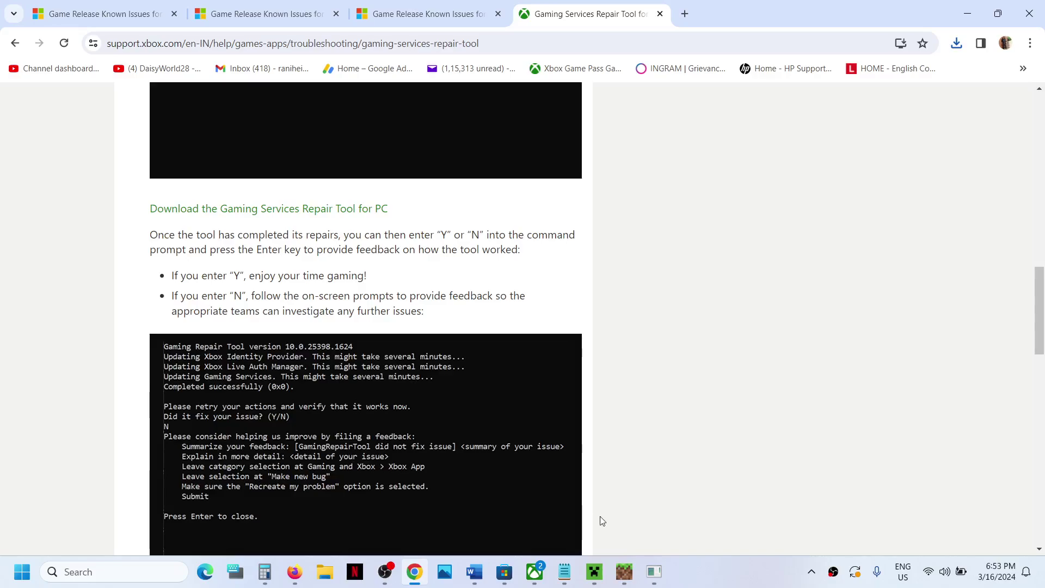
- Return to the March 2024 known issues page in Chrome and read the Minecraft notes on versions 1.20.70 and 1.20.71 and checking the version number
mouse_move(596, 563)
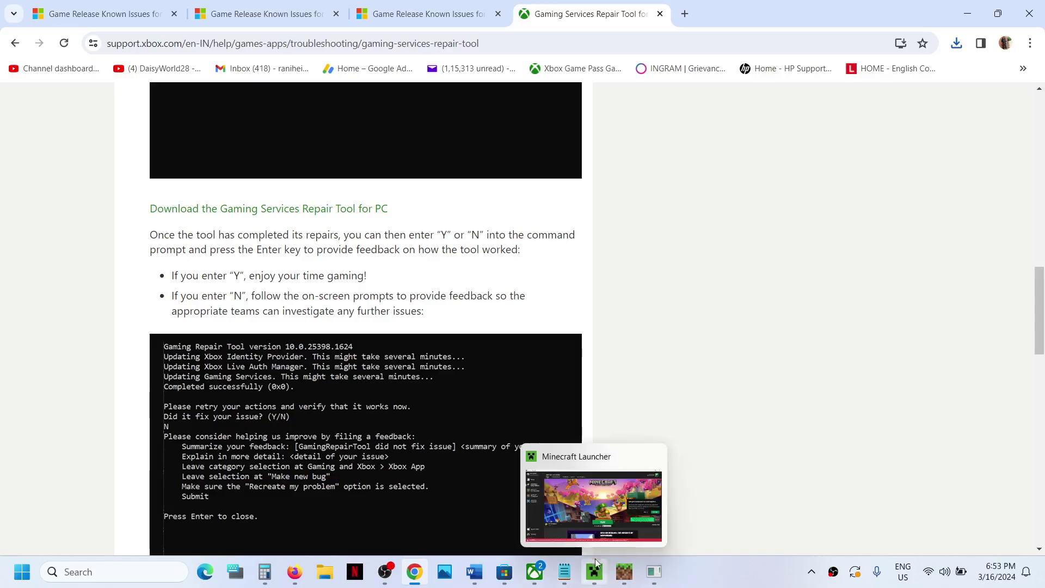
click(474, 571)
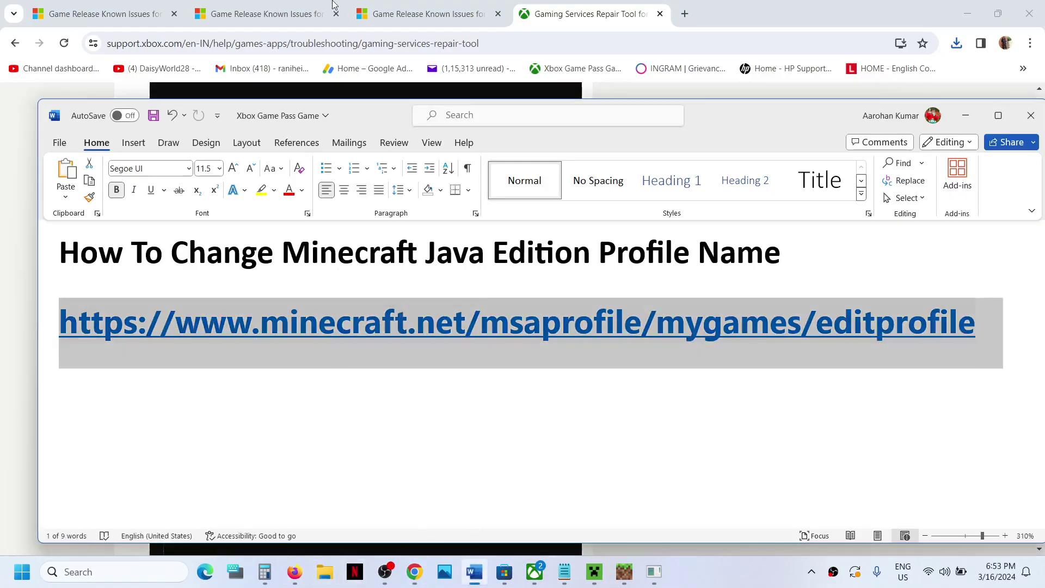
click(411, 10)
scroll(187, 401, down, 1)
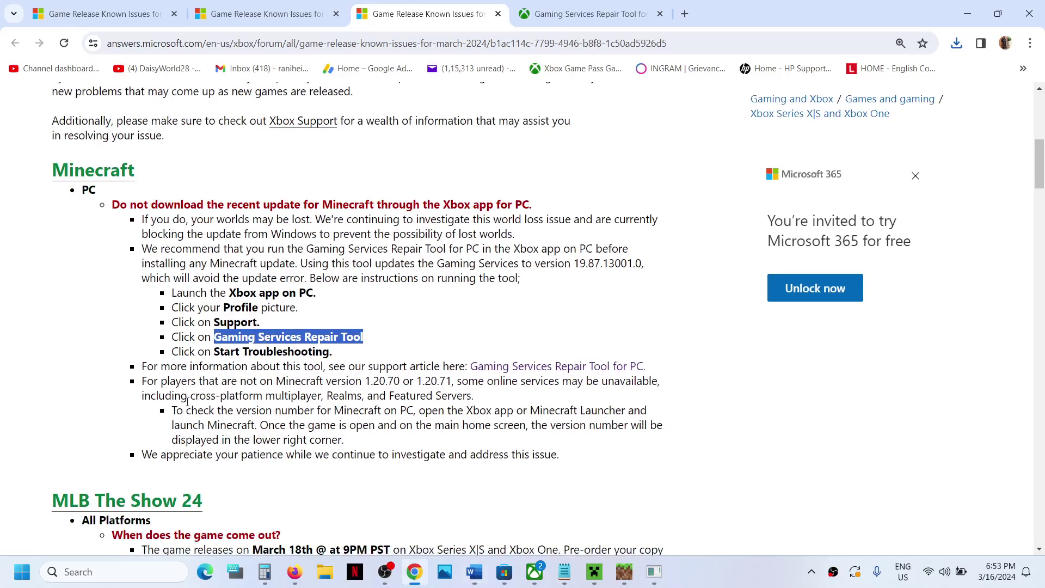
drag(144, 382, 383, 382)
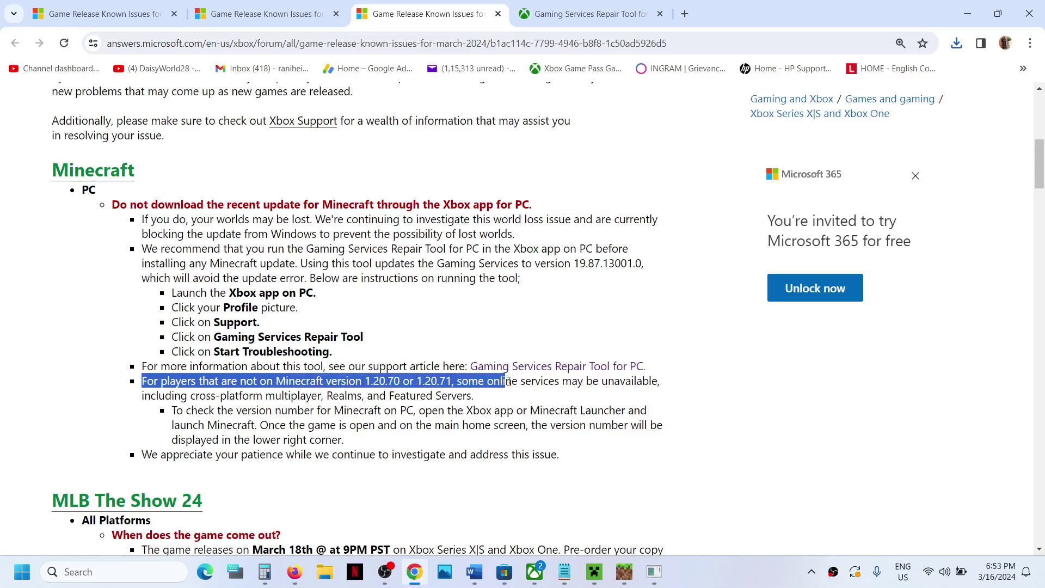
drag(508, 382, 394, 396)
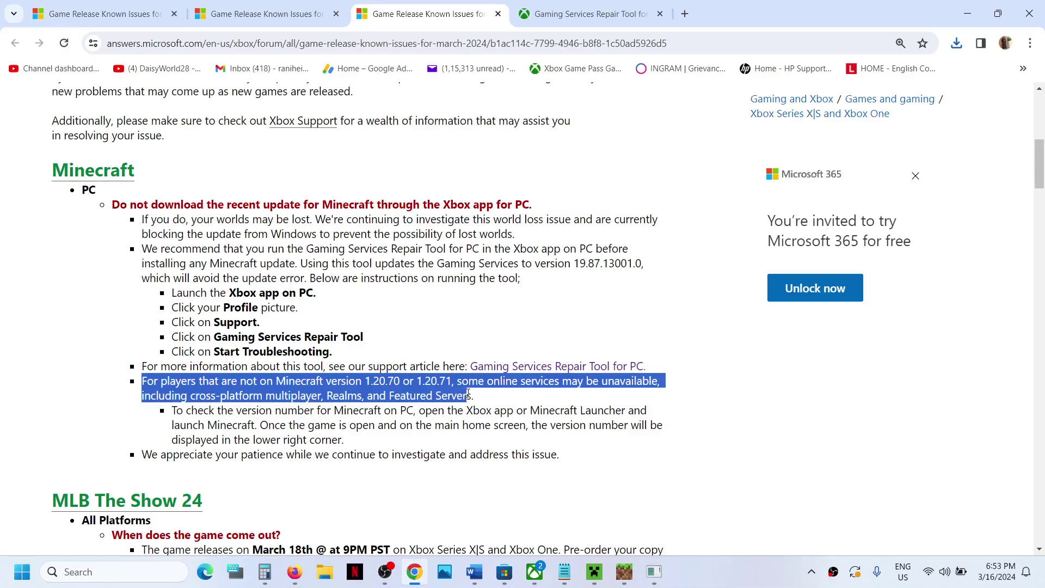
drag(173, 411, 528, 427)
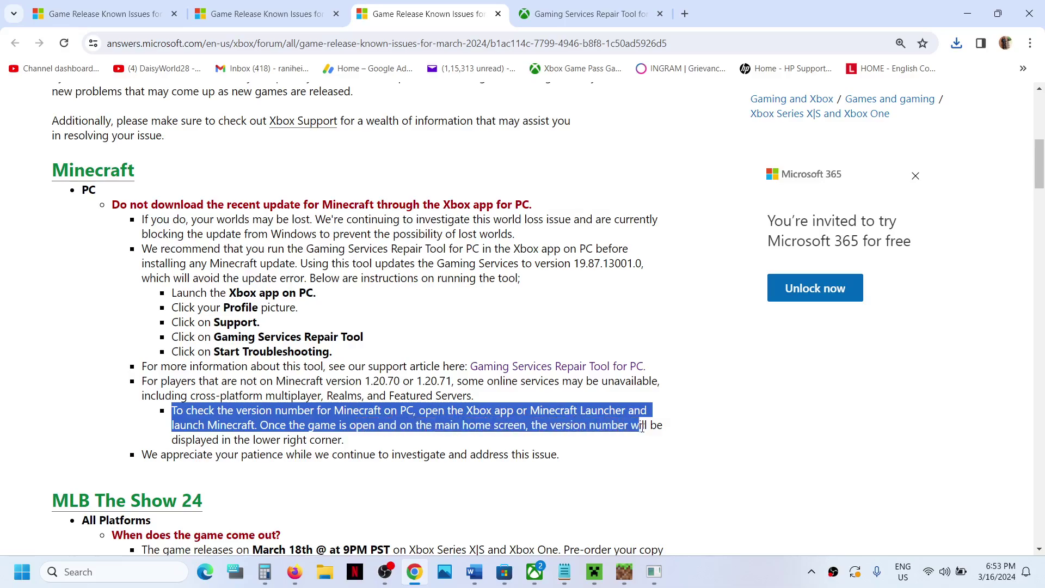
drag(642, 428, 338, 439)
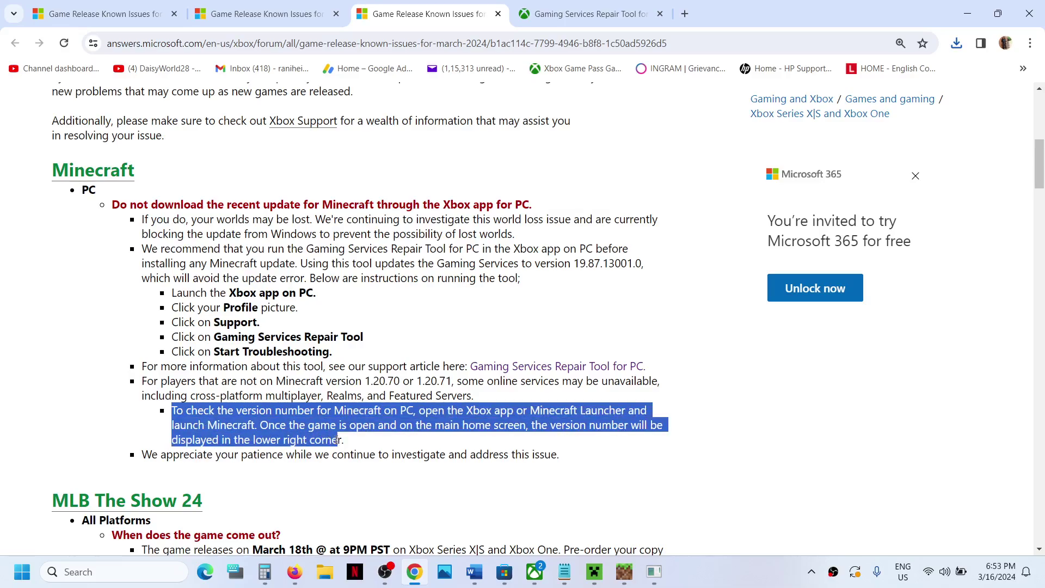
- Switch to Minecraft and leave the worlds list to check the version number on the main screen
click(624, 569)
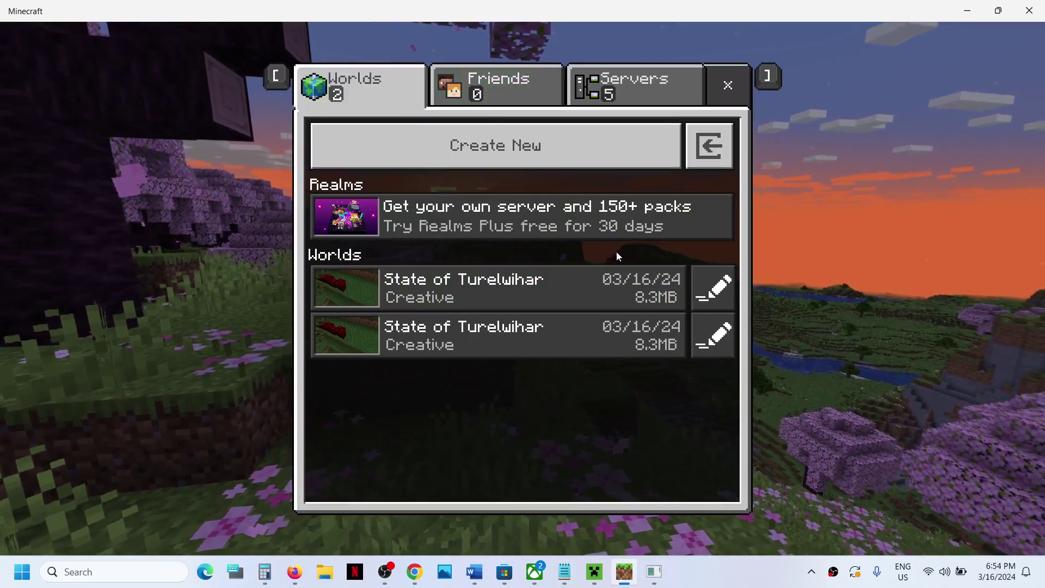
click(725, 80)
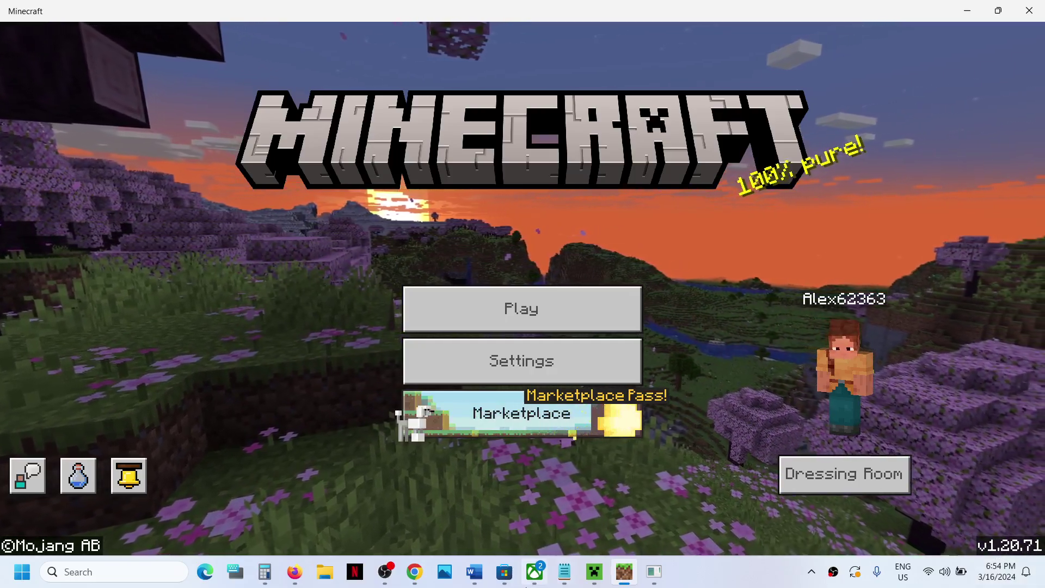
- Switch back to Chrome and review the closing Minecraft note, the Xbox app update warning and the Gaming Services Repair Tool recommendation
click(424, 570)
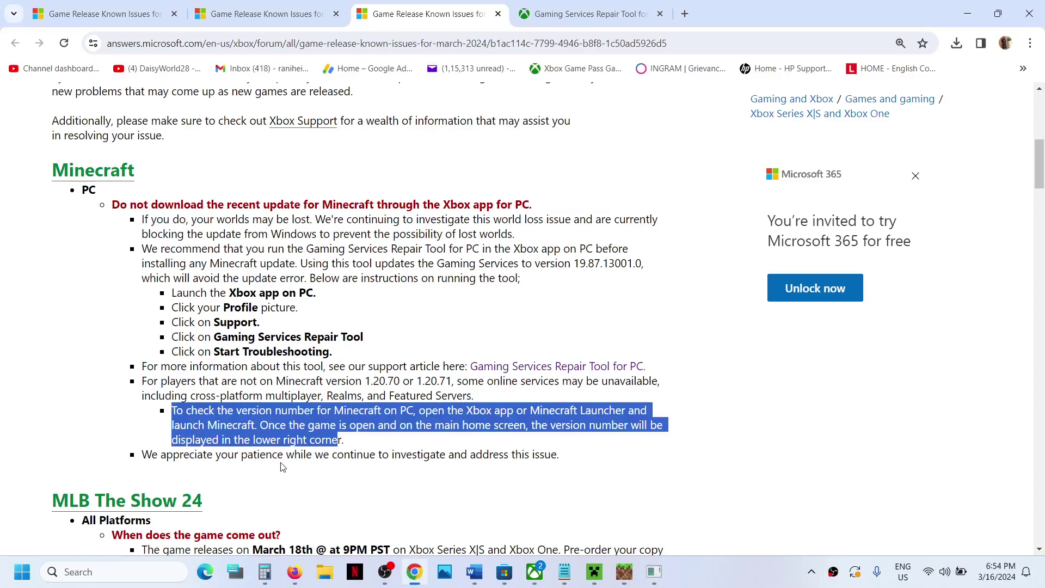
drag(166, 454, 434, 454)
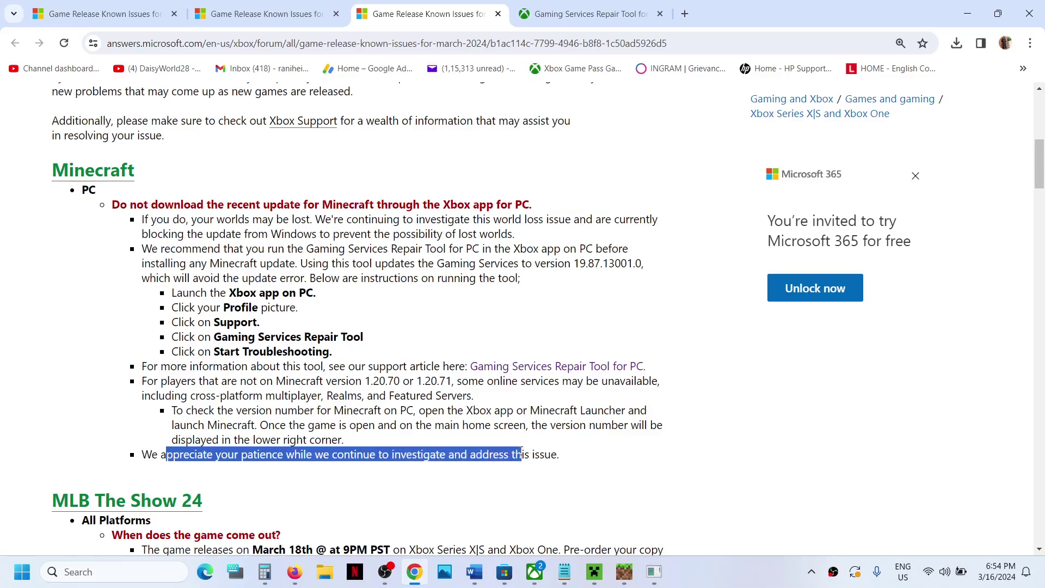
click(116, 204)
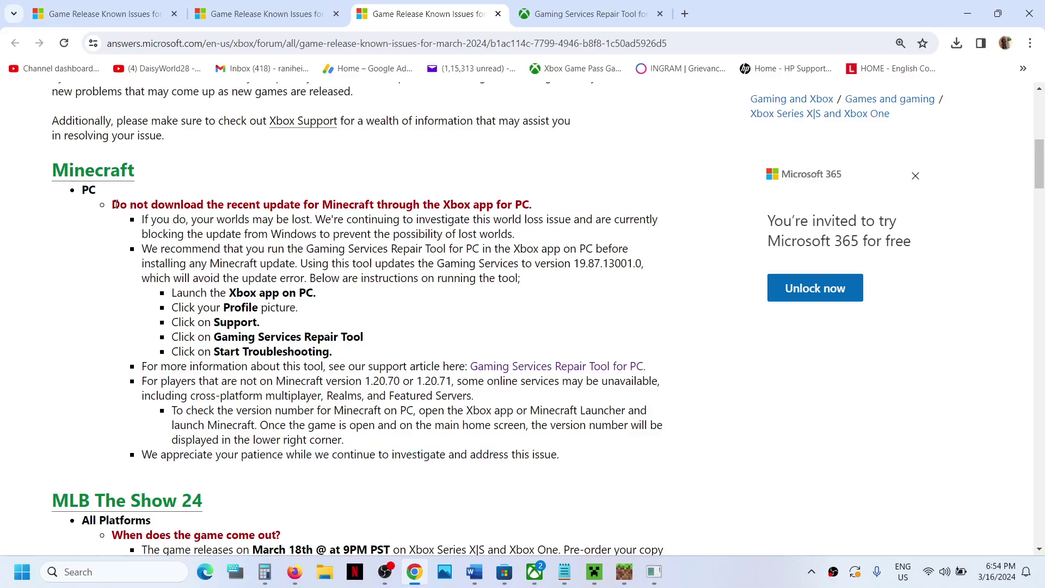
drag(339, 197, 371, 201)
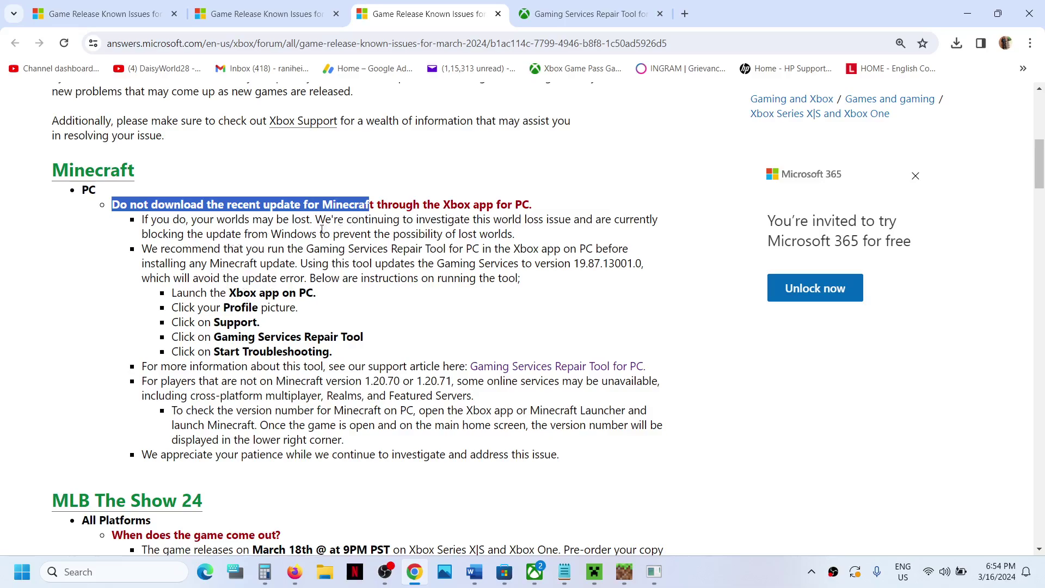
drag(308, 252, 472, 246)
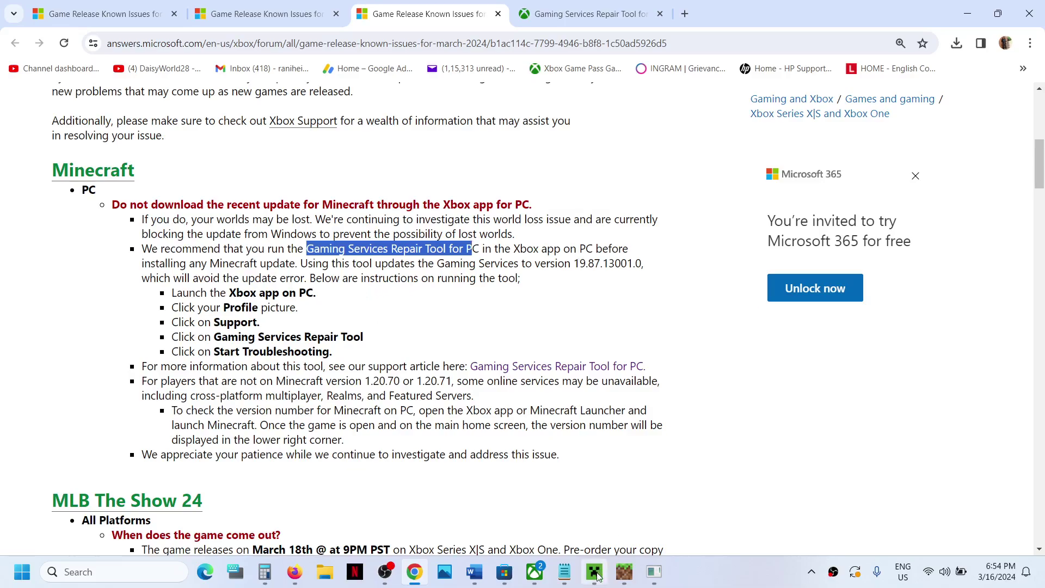
- Switch back to the Minecraft main screen
mouse_move(609, 582)
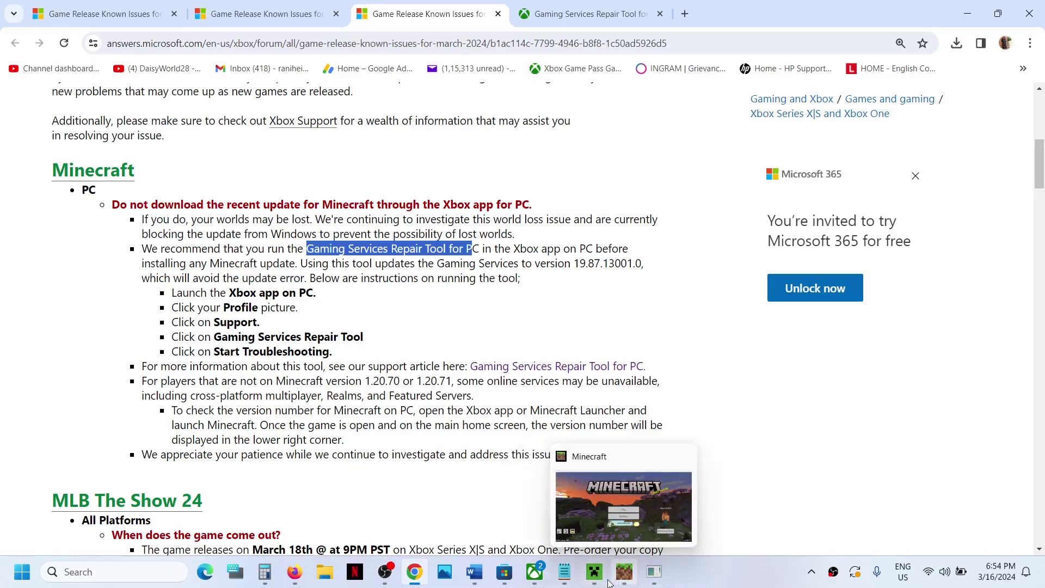
click(621, 582)
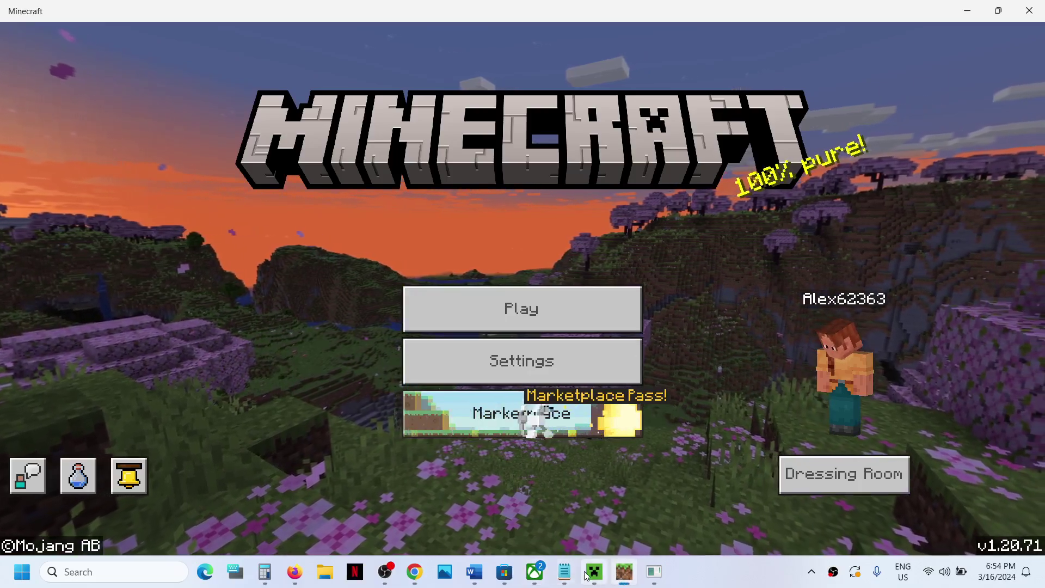
mouse_move(556, 566)
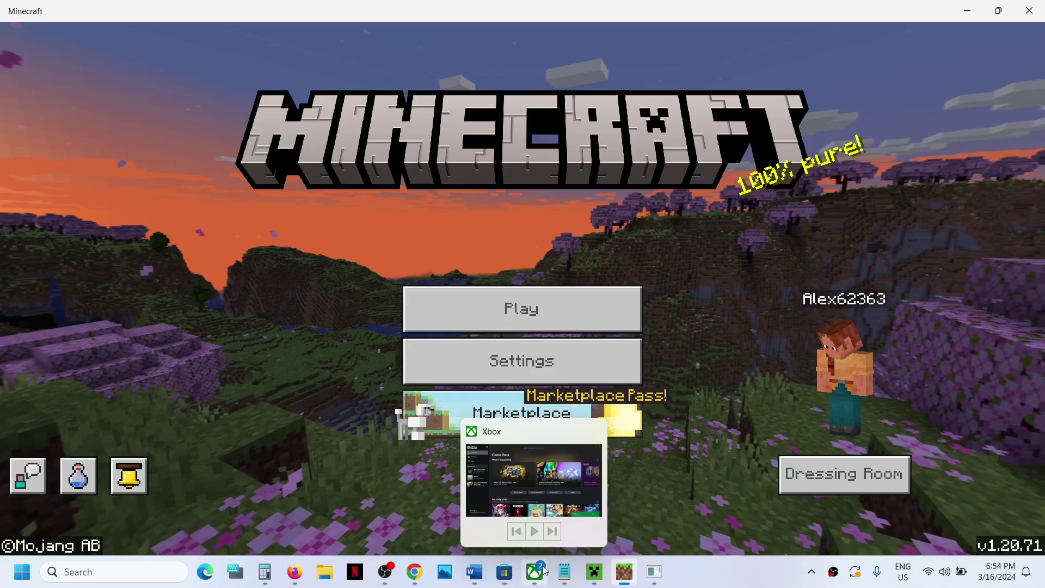